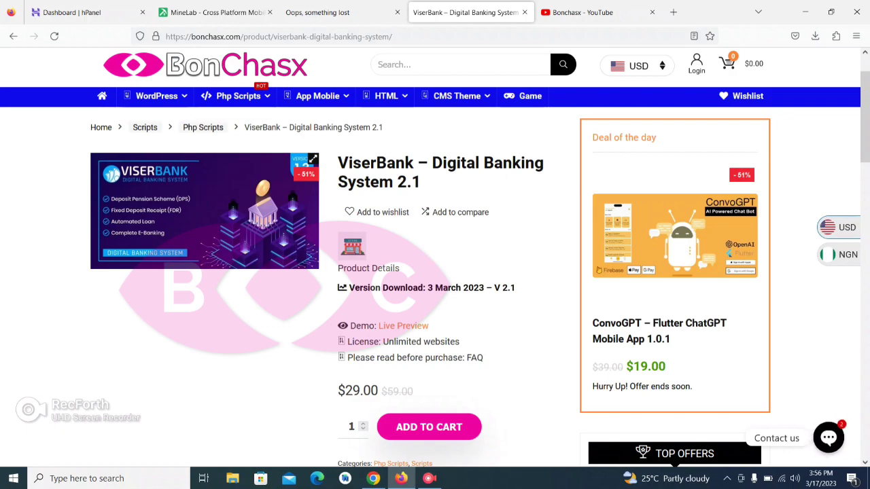
# Review the $29.00 price on the ViserBank – Digital Banking System 2.1 page.
pyautogui.scroll(-3, 435, 259)
pyautogui.moveTo(337, 211); pyautogui.dragTo(134, 418)
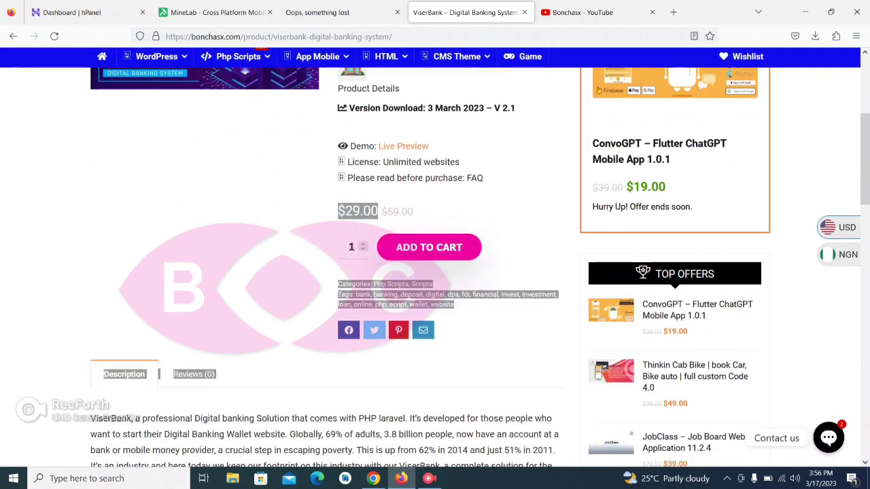
pyautogui.click(338, 211)
pyautogui.moveTo(338, 211); pyautogui.dragTo(380, 211)
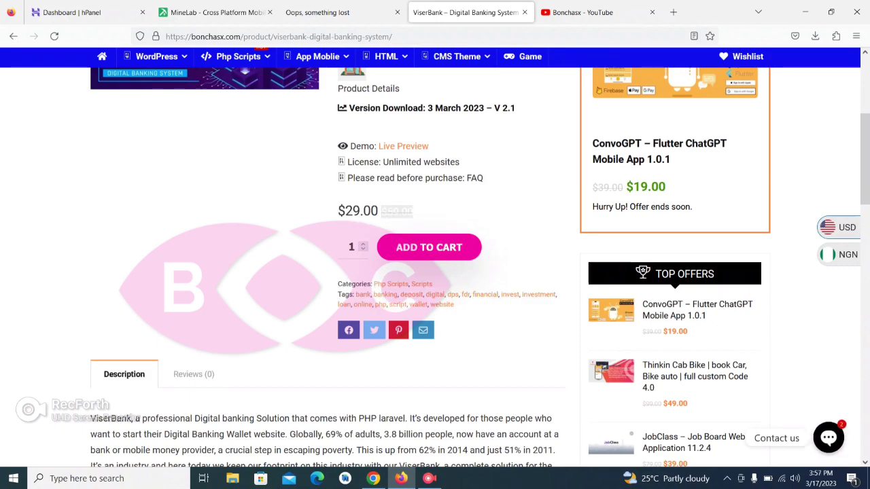
pyautogui.scroll(4, 435, 258)
pyautogui.scroll(-2, 435, 258)
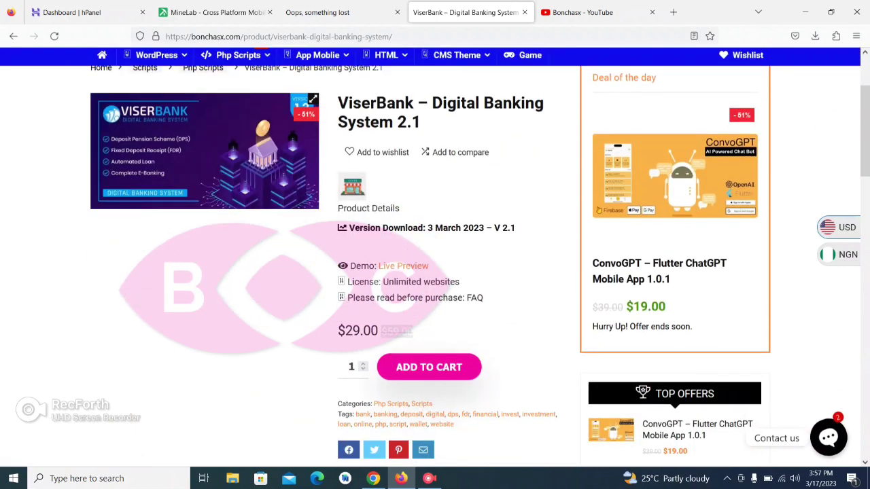
pyautogui.scroll(-2, 435, 265)
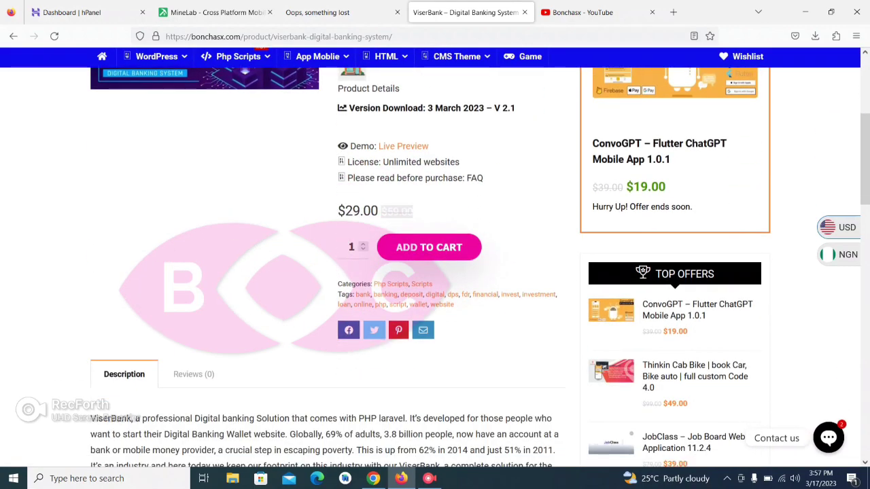
pyautogui.moveTo(345, 211); pyautogui.dragTo(371, 212)
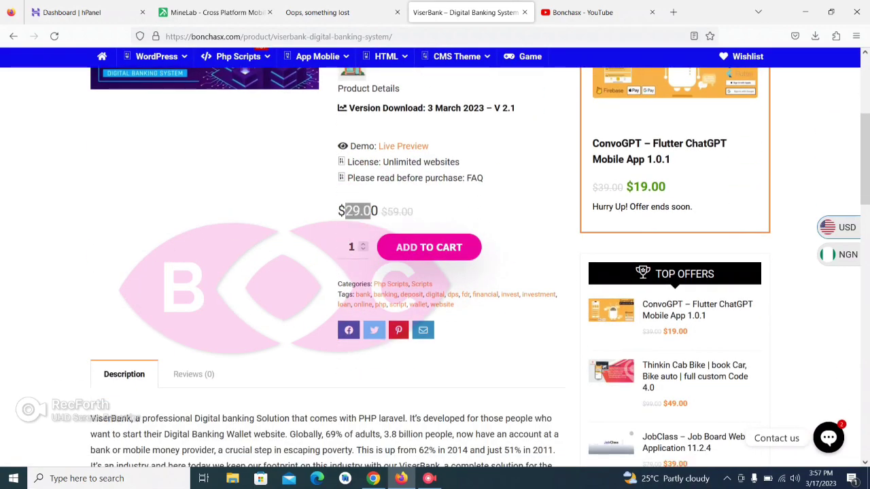
pyautogui.scroll(2, 435, 266)
pyautogui.scroll(-2, 435, 265)
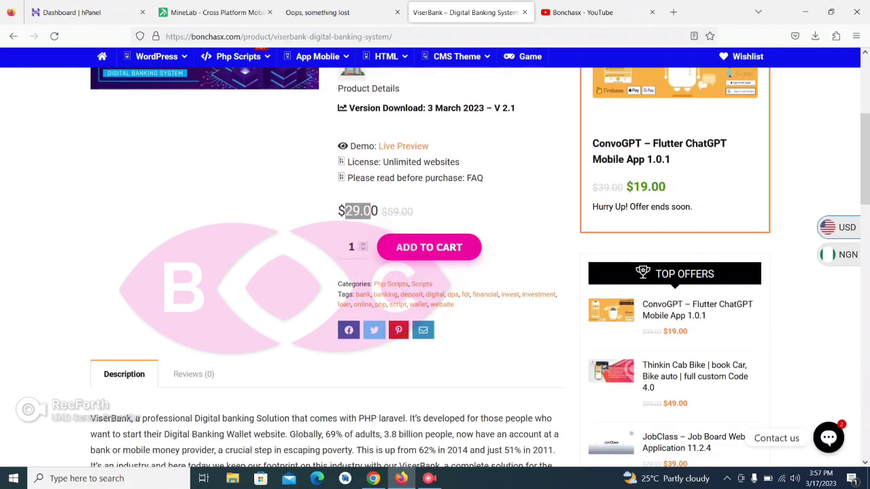
# Add the ViserBank – Digital Banking System 2.1 script to the cart.
pyautogui.click(429, 247)
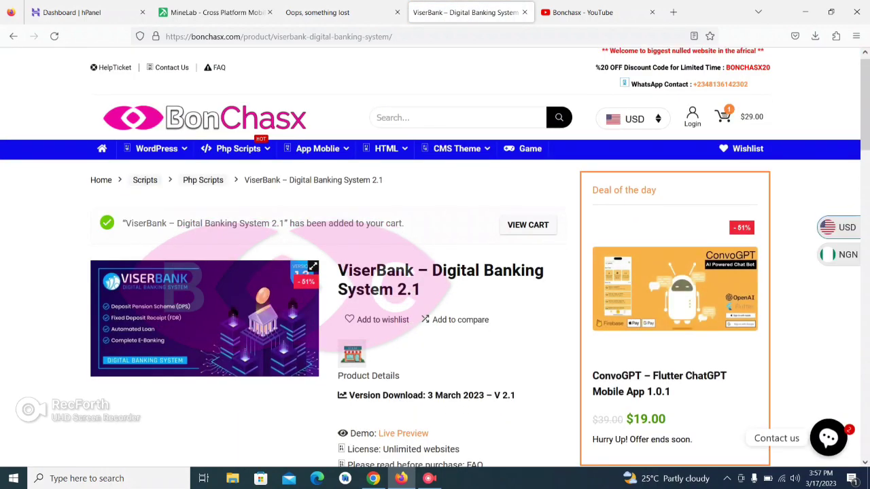
pyautogui.scroll(-3, 204, 170)
pyautogui.scroll(-2, 204, 170)
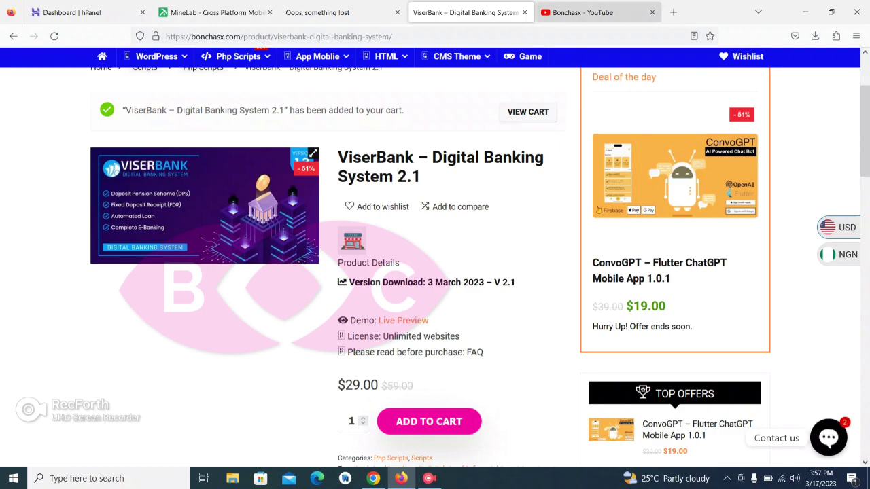
pyautogui.click(595, 12)
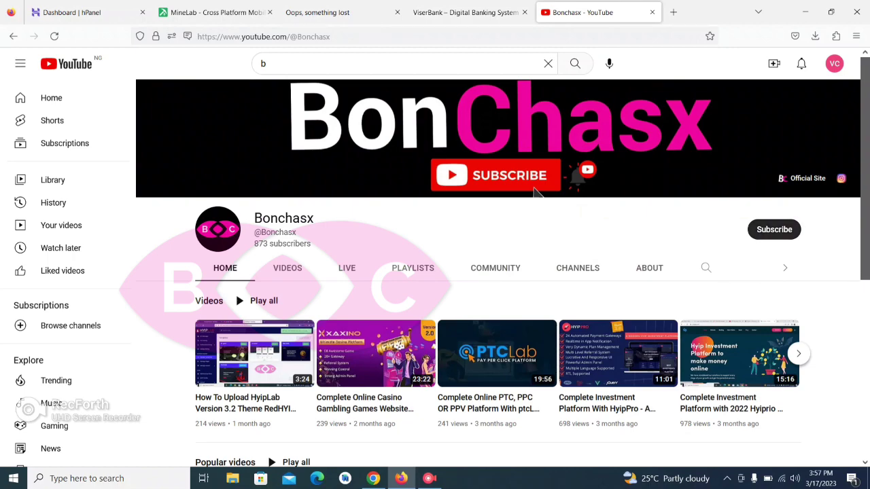
# Subscribe to Bonchasx and set the notification bell to All.
pyautogui.press('Return')
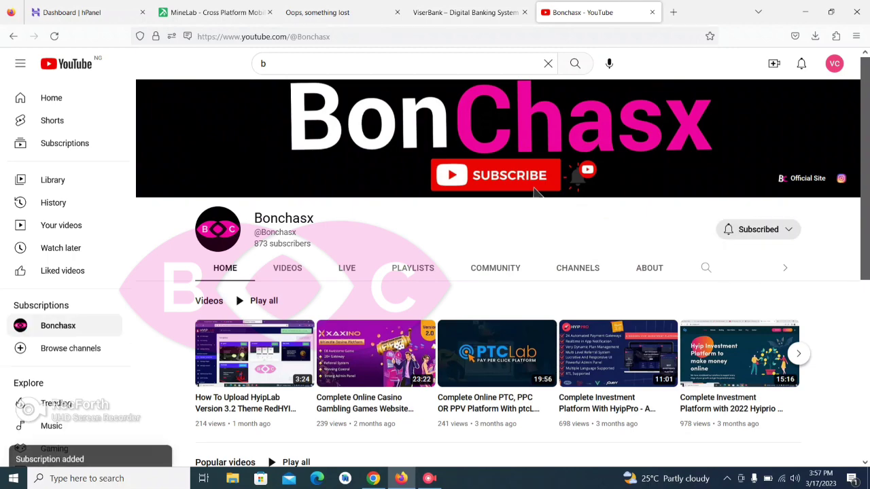
pyautogui.press('Return')
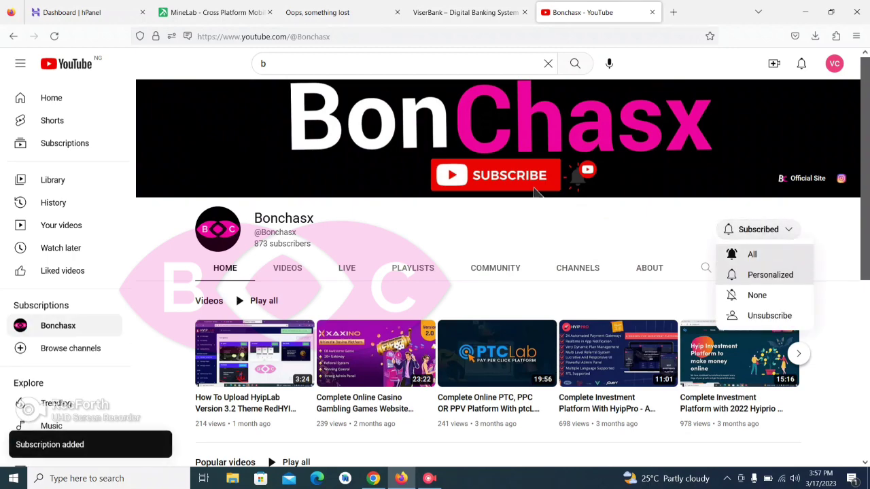
pyautogui.press('Return')
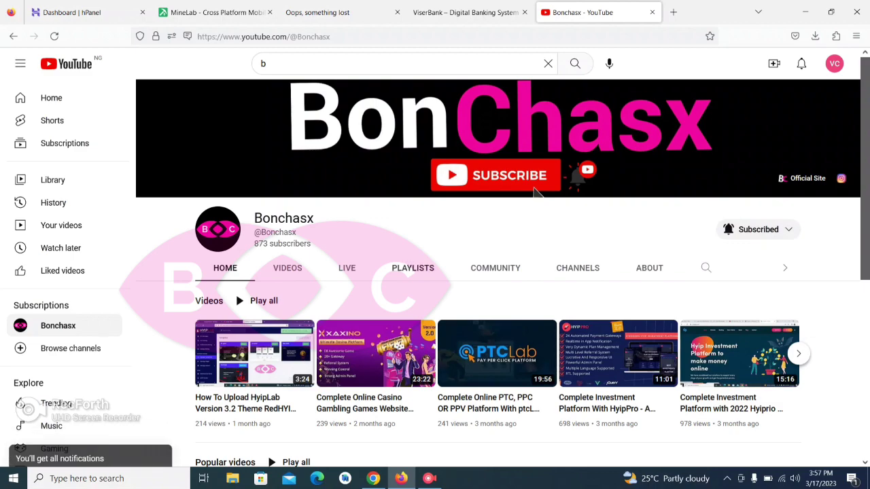
# Browse the channel's Videos tab, then go back to its Home tab.
pyautogui.press('Tab')
pyautogui.press('Return')
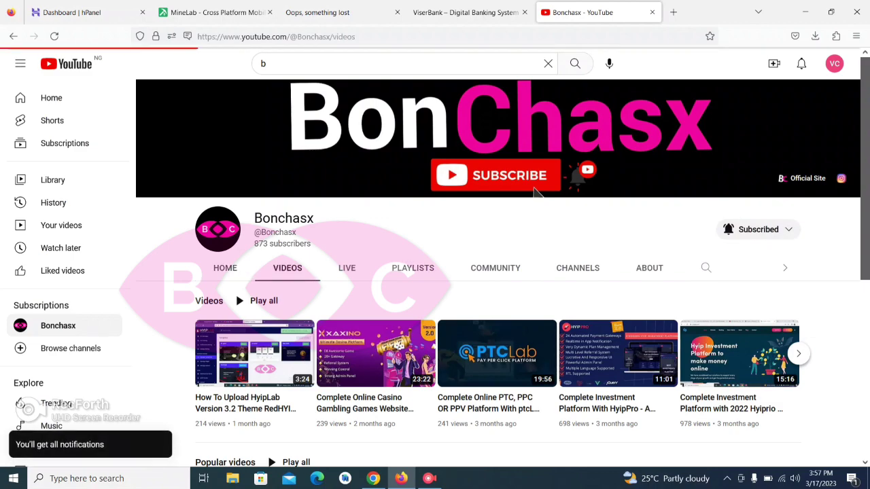
pyautogui.scroll(-2, 535, 192)
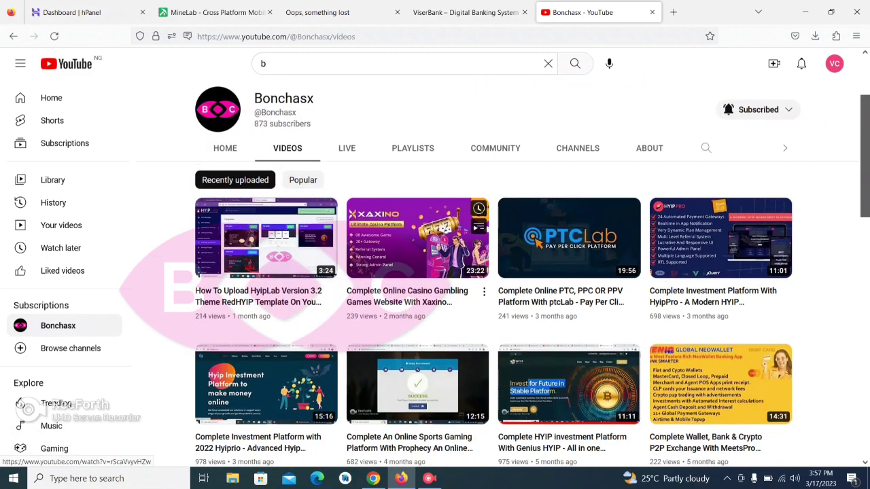
pyautogui.scroll(-2, 496, 272)
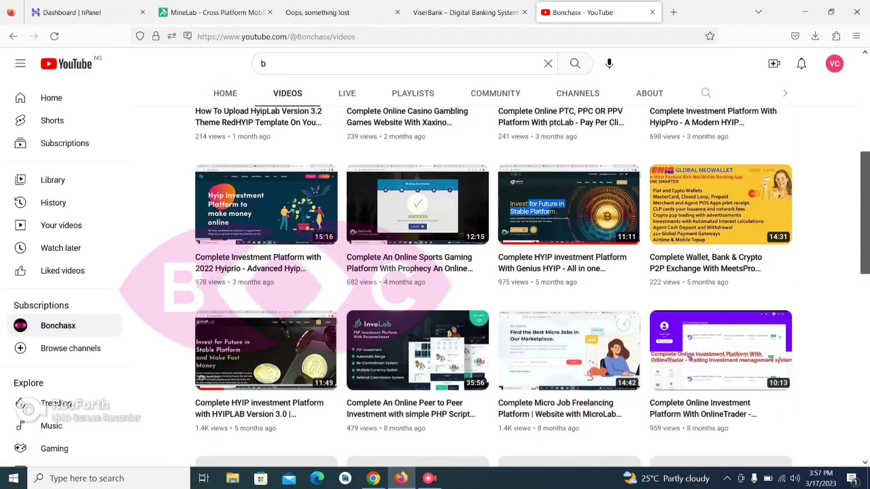
pyautogui.scroll(-2, 265, 285)
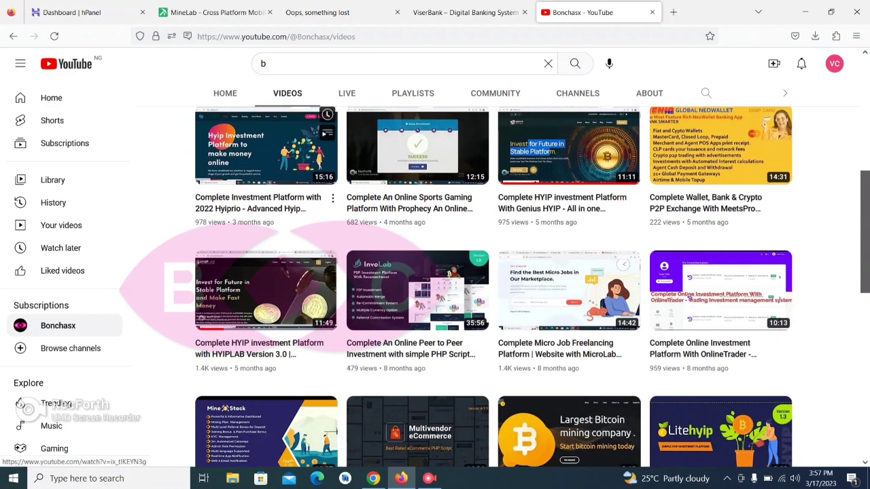
pyautogui.scroll(5, 225, 208)
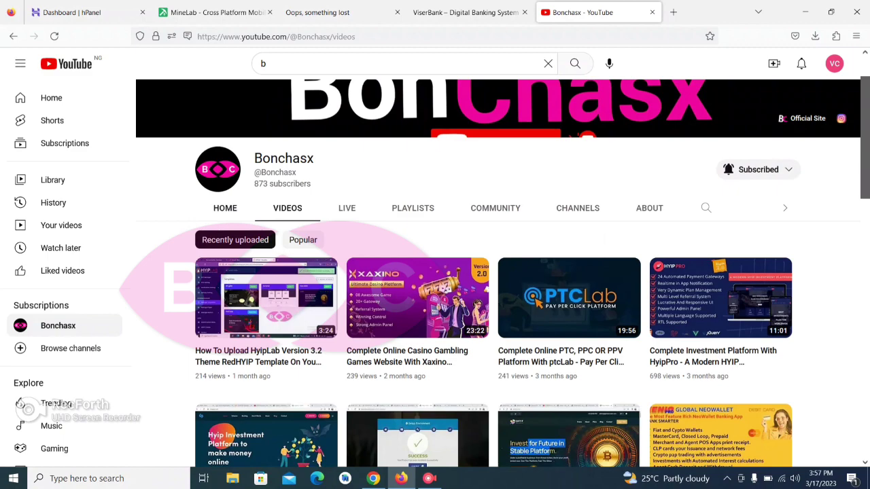
pyautogui.click(225, 208)
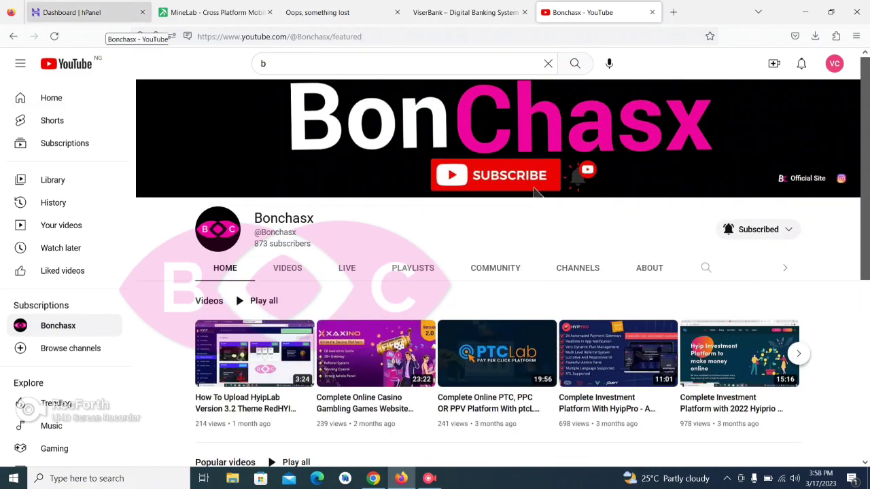
pyautogui.click(89, 13)
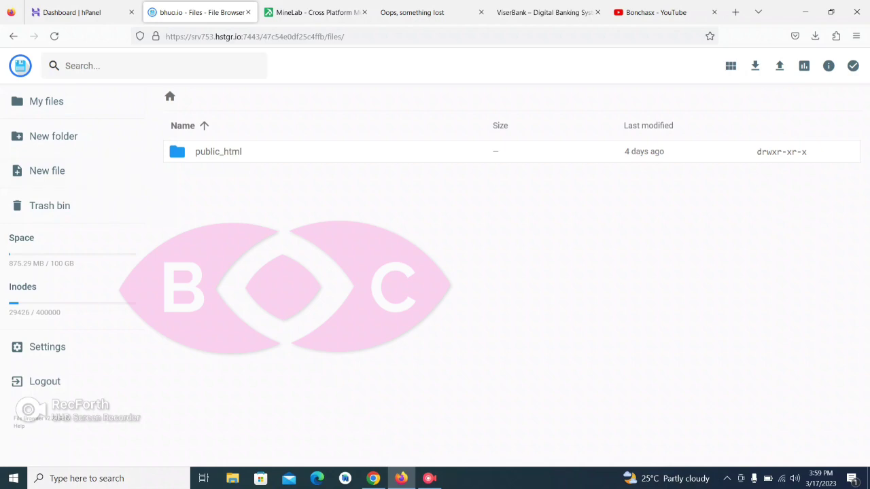
# Upload codecanyon-33575024-viserbank-digital-banking-system (1).zip into public_html.
pyautogui.doubleClick(218, 151)
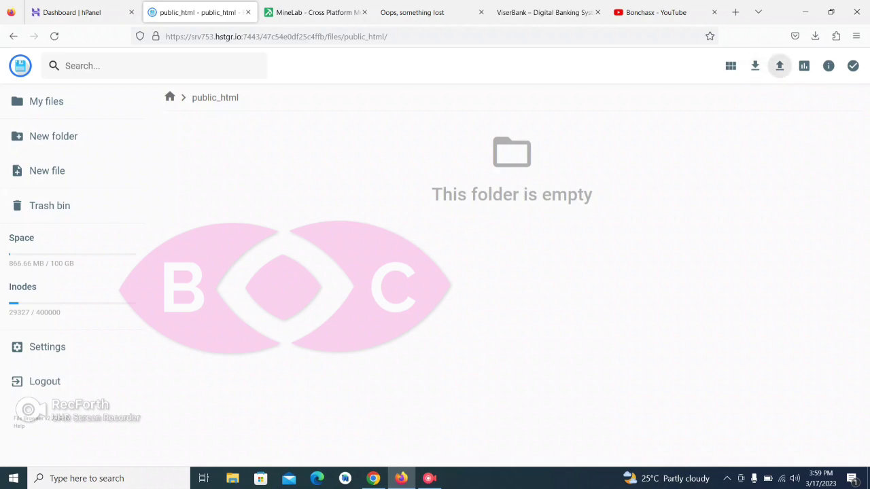
pyautogui.click(780, 65)
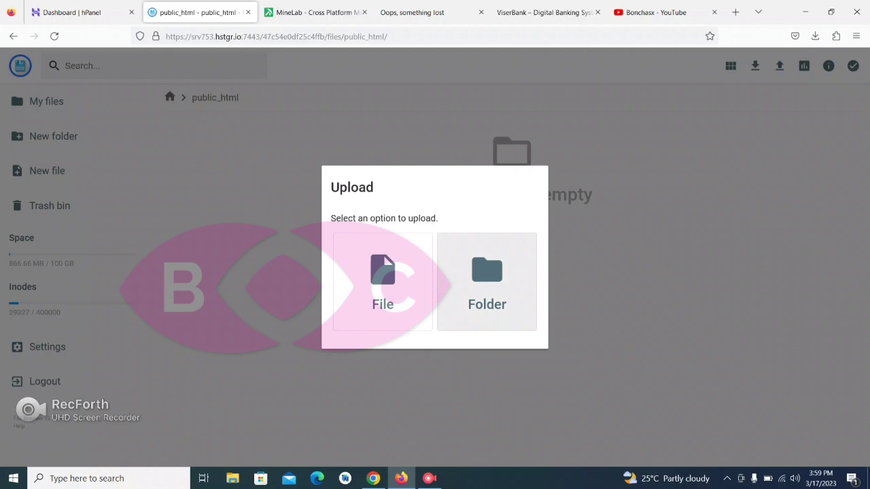
pyautogui.click(383, 282)
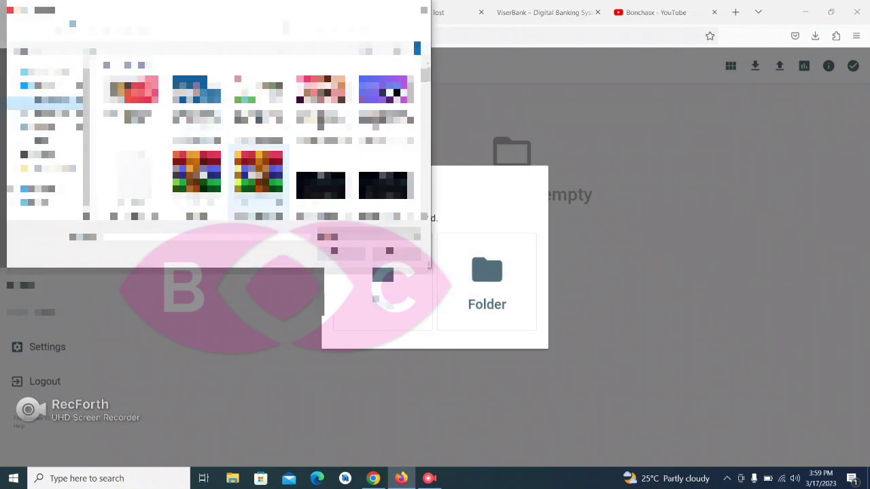
pyautogui.scroll(-2, 259, 136)
pyautogui.scroll(2, 258, 170)
pyautogui.click(259, 173)
pyautogui.click(342, 254)
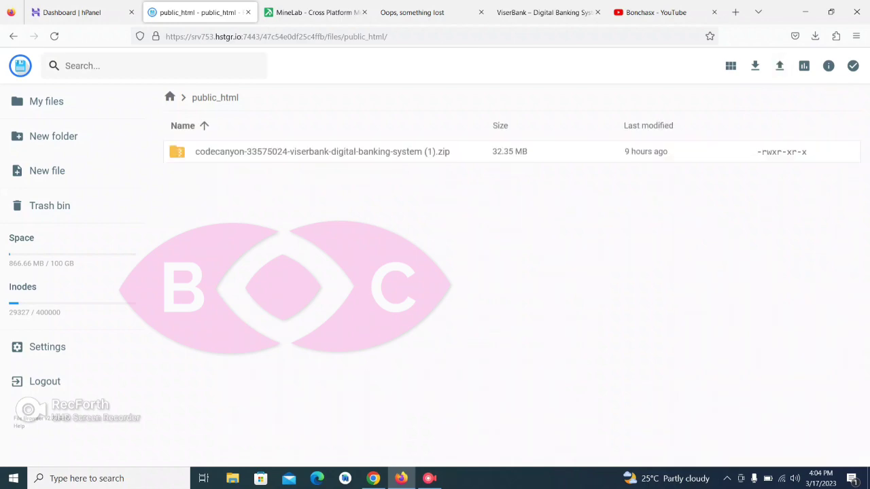
pyautogui.click(322, 151)
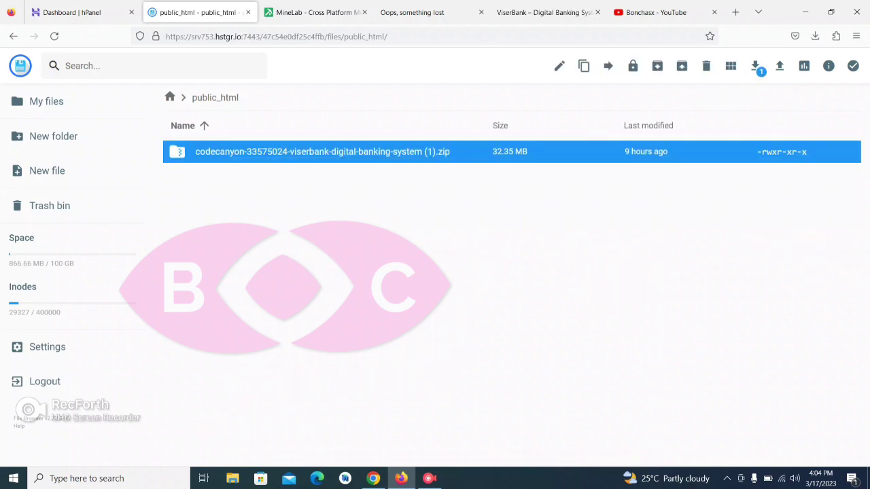
# Extract the ViserBank zip into a new folder named d and open it.
pyautogui.rightClick(374, 154)
pyautogui.click(408, 313)
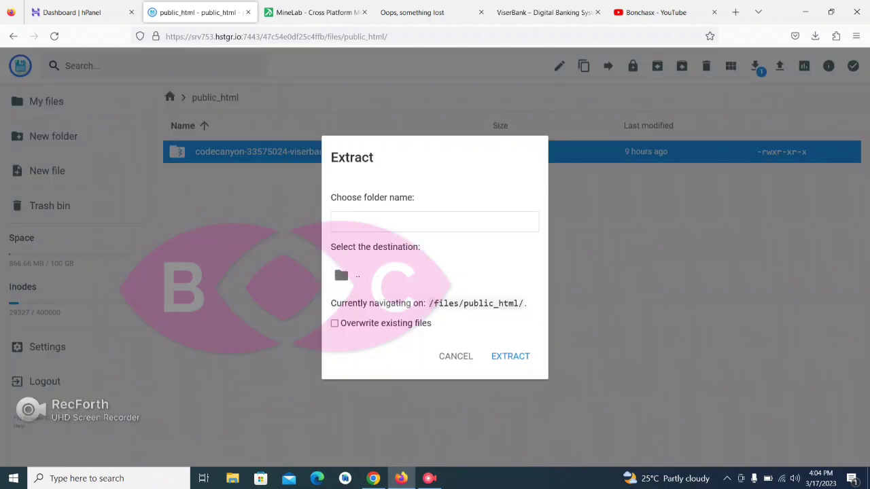
pyautogui.write('d')
pyautogui.click(516, 352)
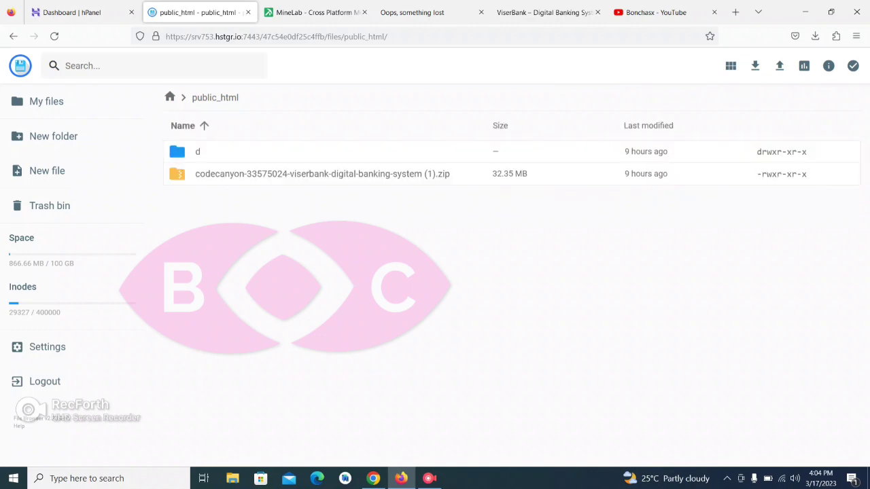
pyautogui.doubleClick(198, 151)
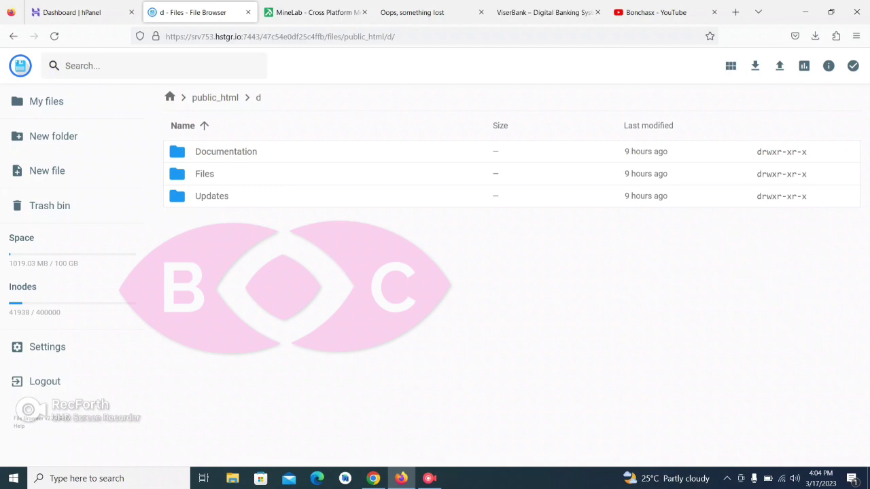
# Move the Files folder from d up into public_html.
pyautogui.click(175, 177)
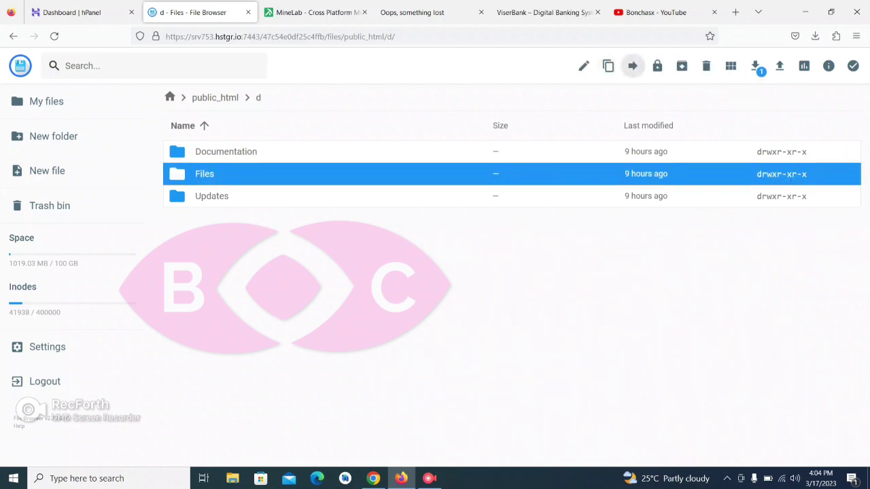
pyautogui.click(632, 66)
pyautogui.click(408, 200)
pyautogui.doubleClick(408, 200)
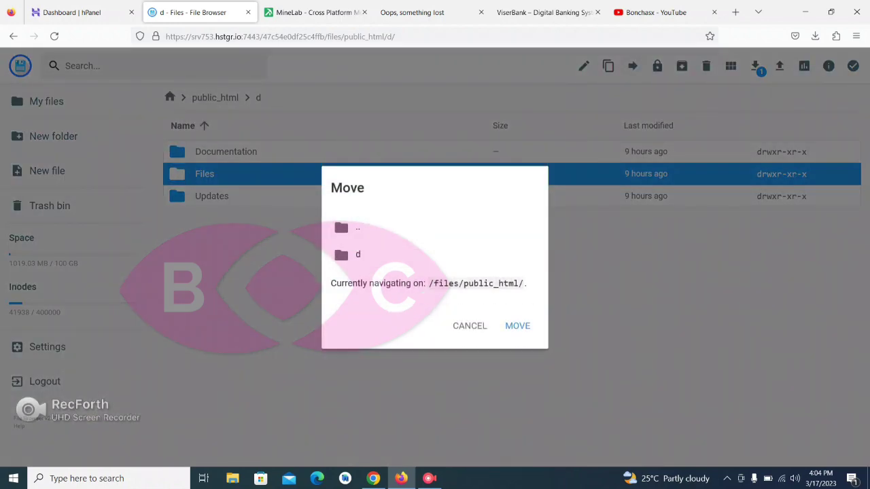
pyautogui.click(517, 326)
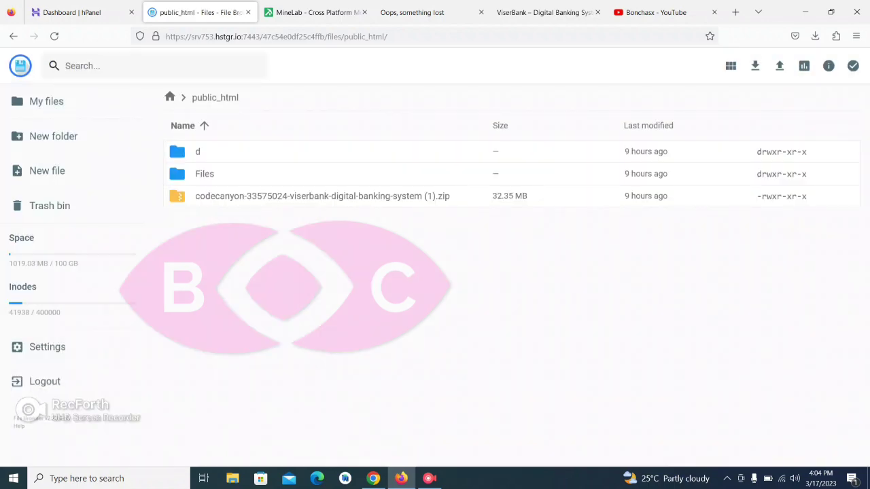
# Delete the leftover d folder.
pyautogui.click(198, 152)
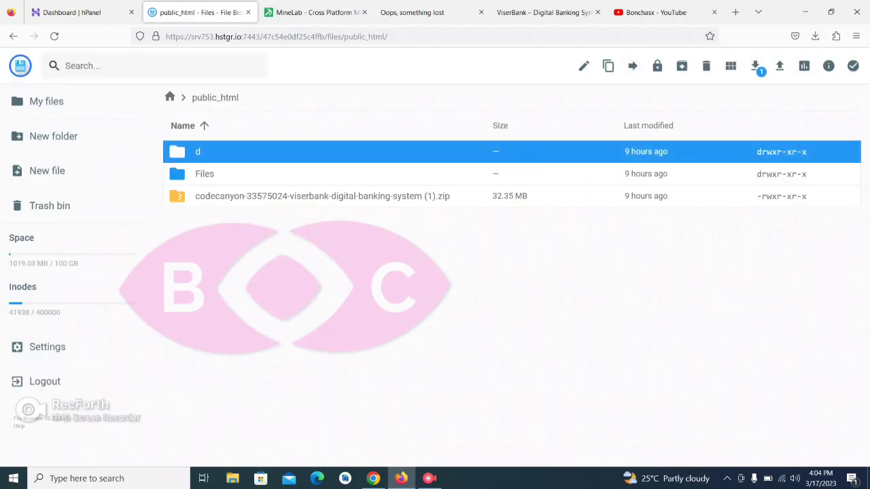
pyautogui.click(706, 66)
pyautogui.press('Return')
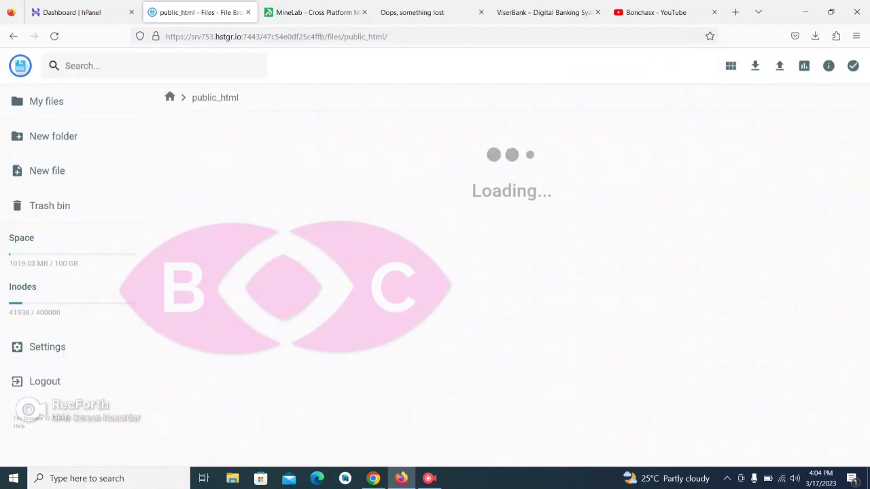
# Move assets, core, install, .htaccess and index.php from Files into public_html.
pyautogui.doubleClick(205, 152)
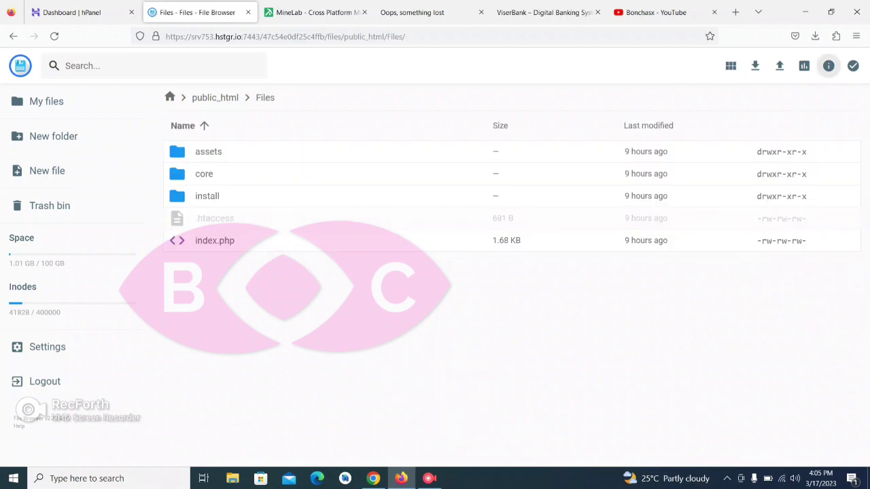
pyautogui.click(853, 65)
pyautogui.click(208, 152)
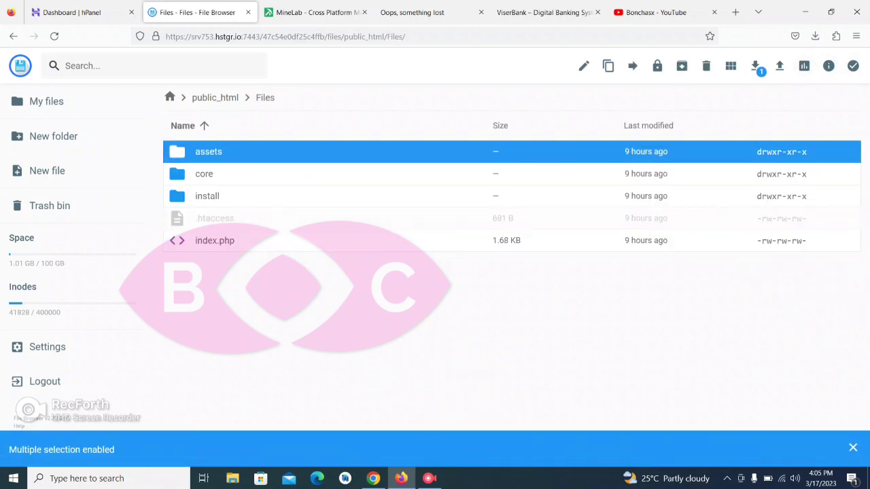
pyautogui.click(204, 174)
pyautogui.click(207, 196)
pyautogui.click(215, 218)
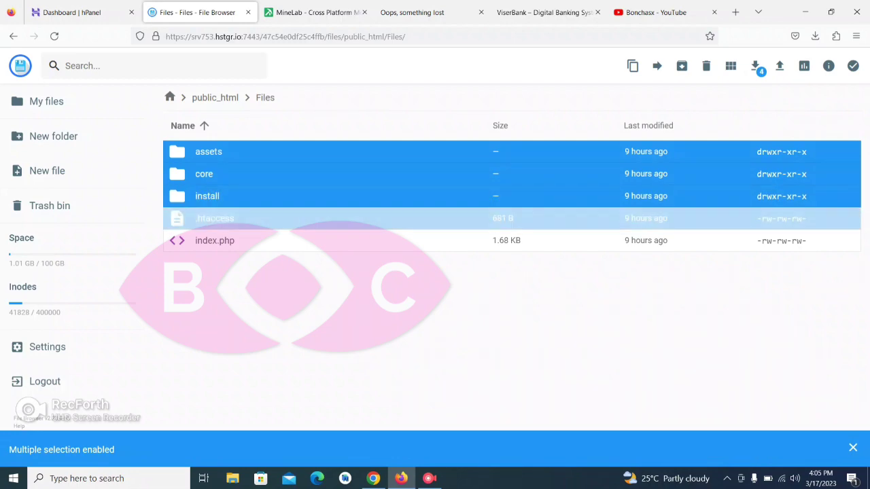
pyautogui.click(215, 241)
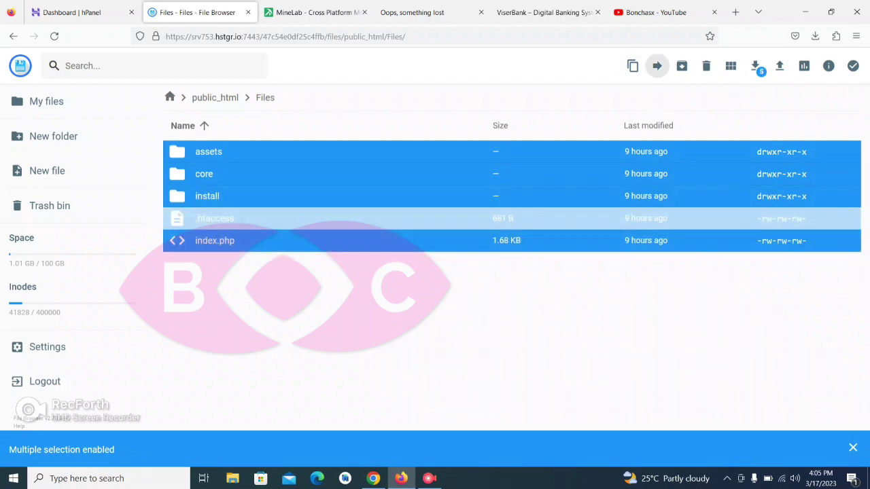
pyautogui.click(656, 65)
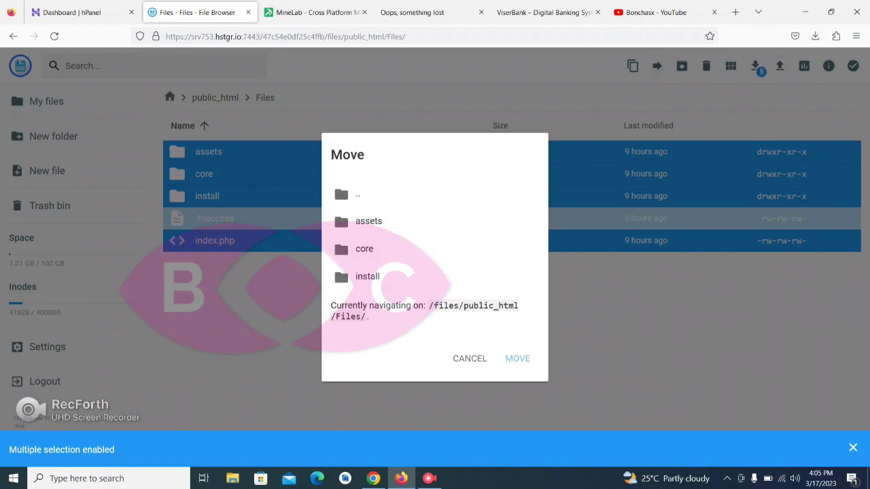
pyautogui.doubleClick(357, 195)
pyautogui.click(517, 325)
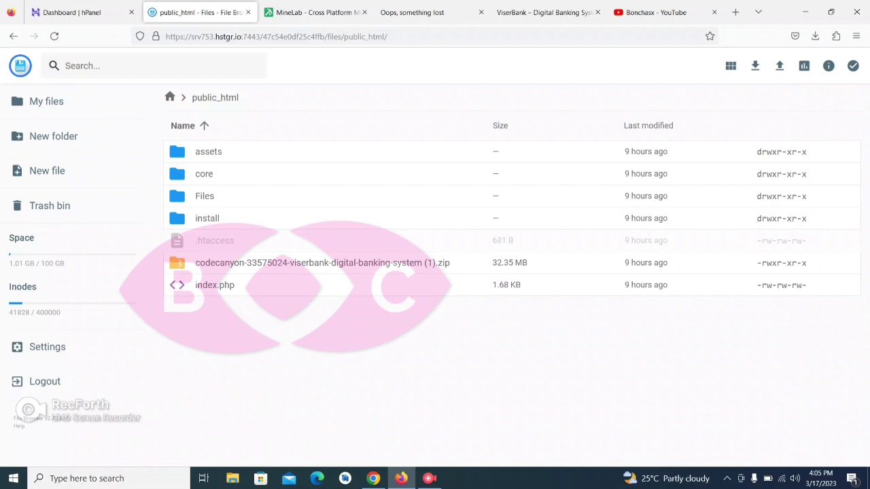
# Delete the now-empty Files folder.
pyautogui.click(203, 196)
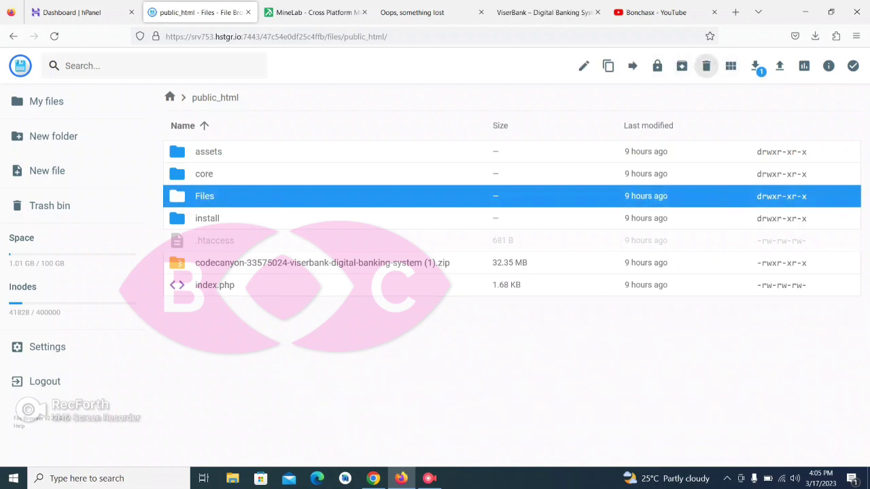
pyautogui.click(706, 66)
pyautogui.click(514, 281)
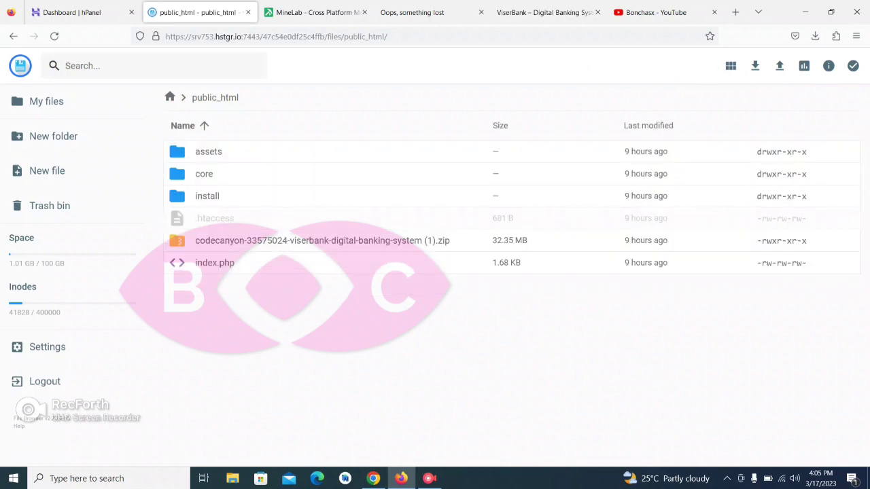
pyautogui.click(412, 12)
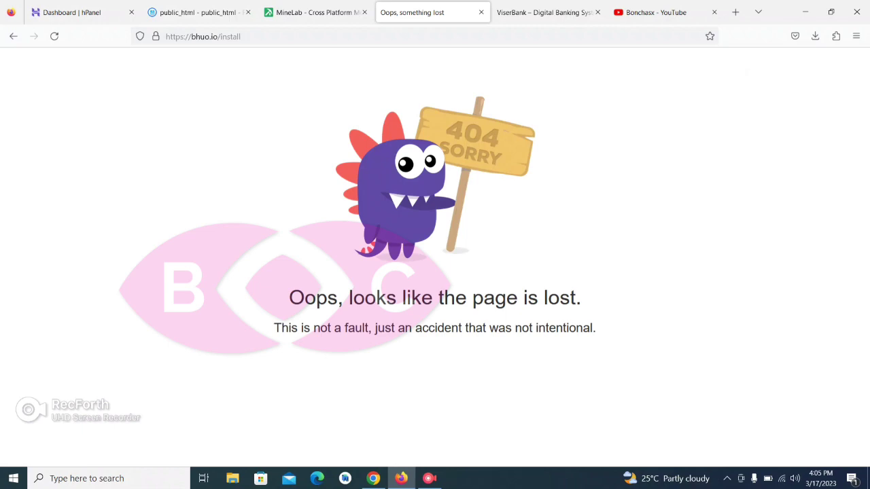
# Reload the /install 404 page so the Easy Installer Terms of Use loads.
pyautogui.click(55, 36)
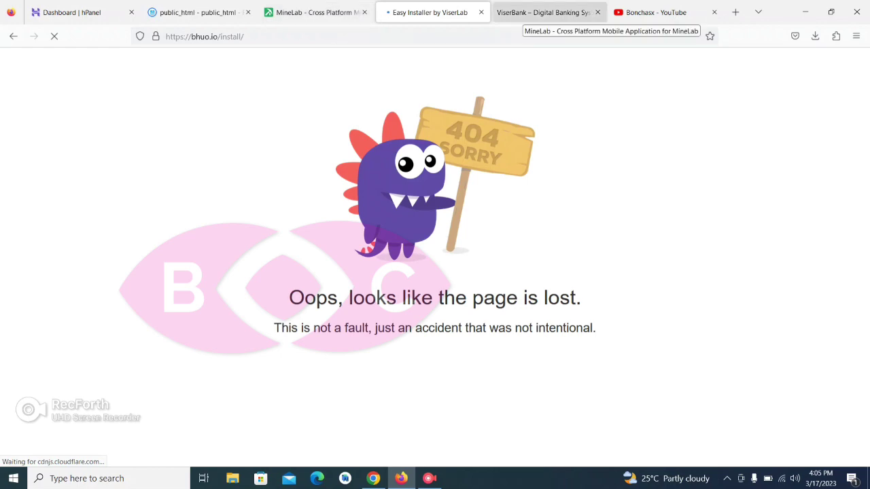
pyautogui.click(544, 12)
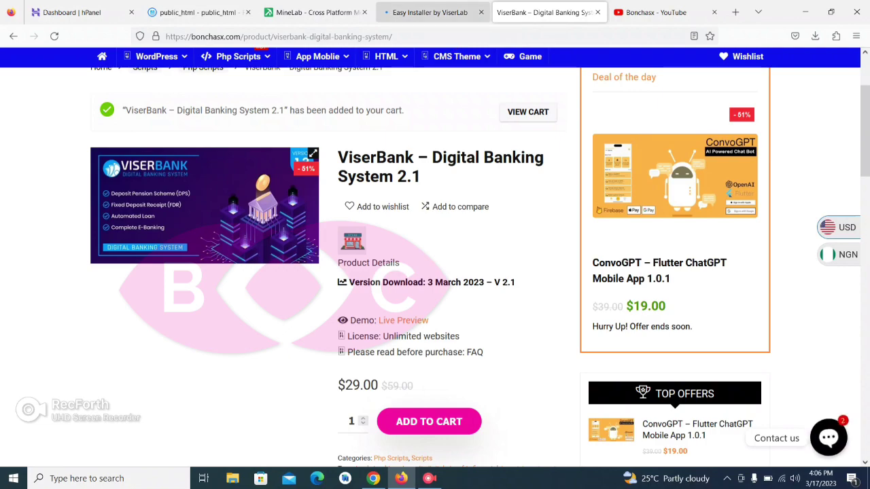
pyautogui.click(428, 12)
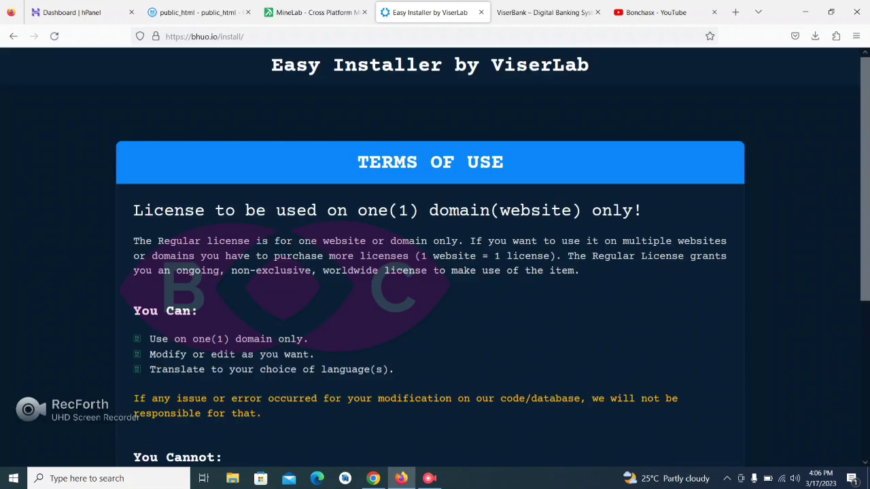
# Agree to the installer terms and continue past the server requirements list.
pyautogui.scroll(-4, 435, 258)
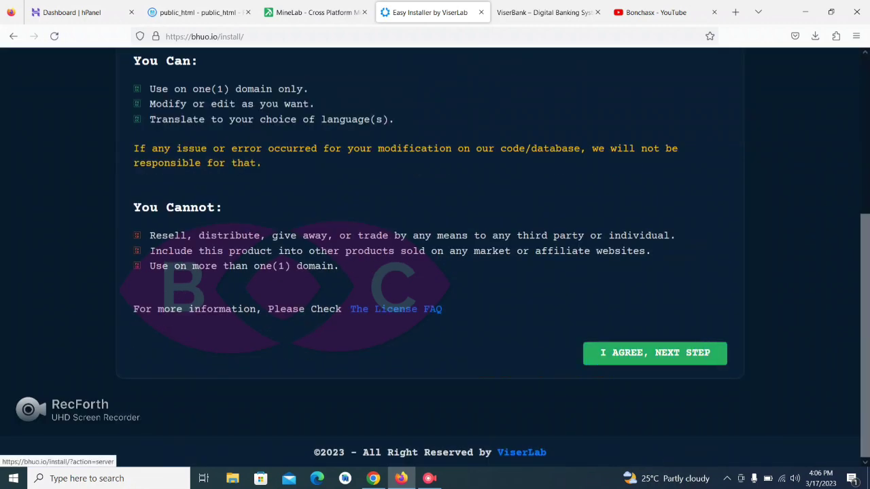
pyautogui.click(655, 352)
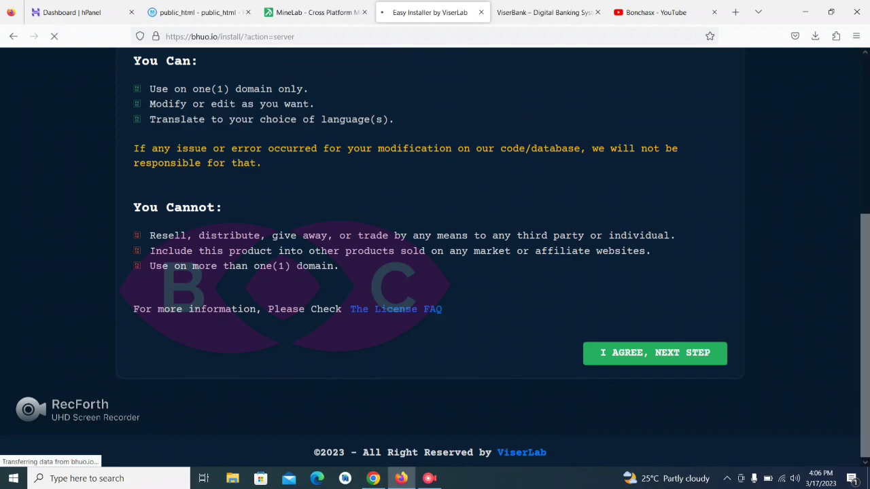
pyautogui.scroll(-5, 655, 352)
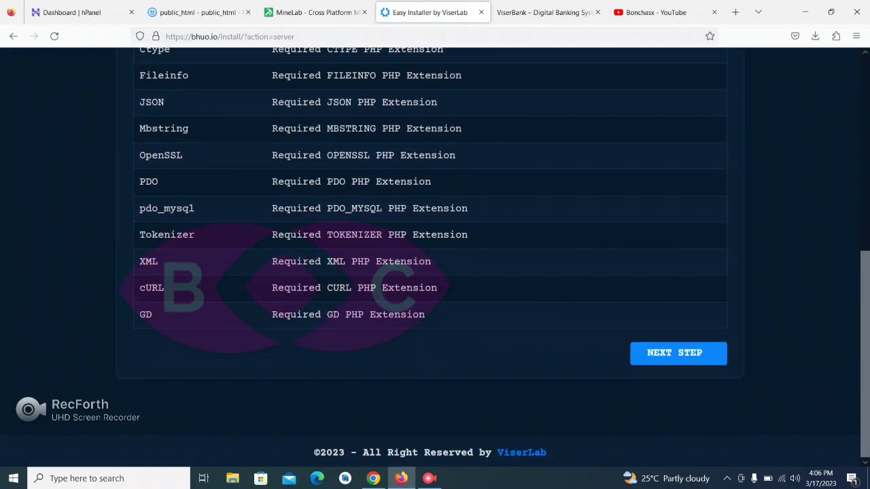
pyautogui.click(673, 353)
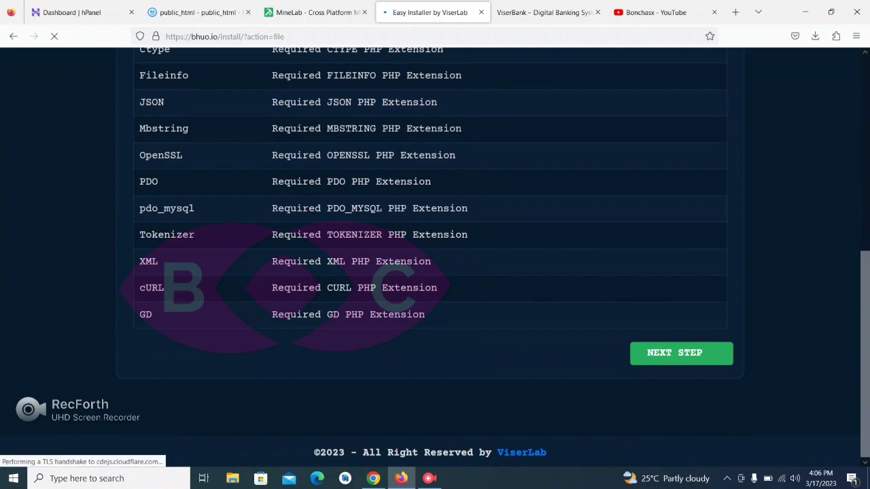
pyautogui.scroll(-3, 673, 353)
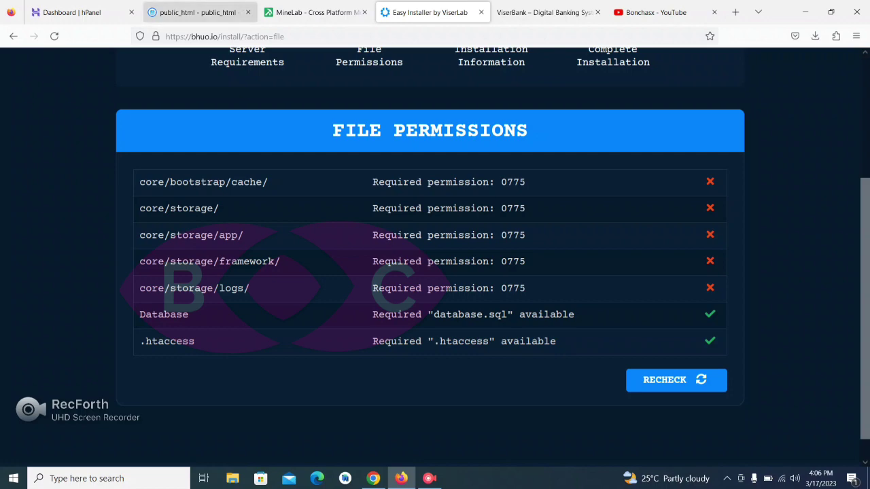
pyautogui.click(197, 13)
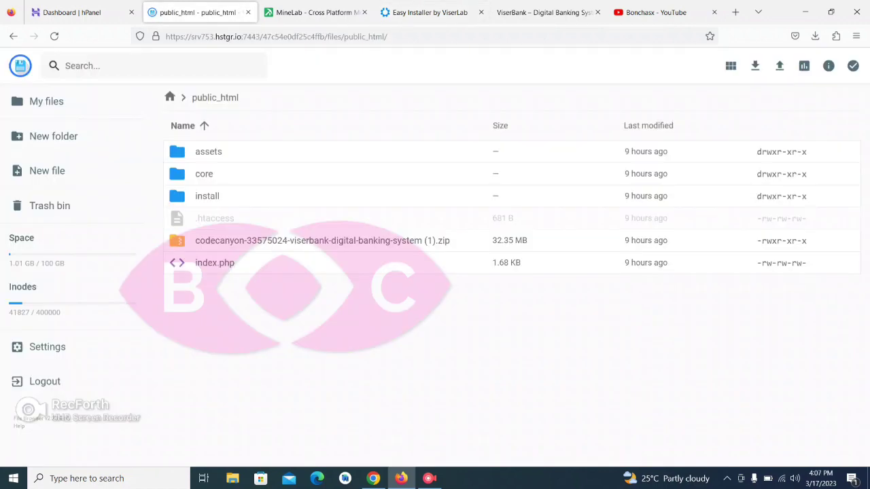
# Give core/storage 777 permissions by adding Group and Others write.
pyautogui.doubleClick(204, 173)
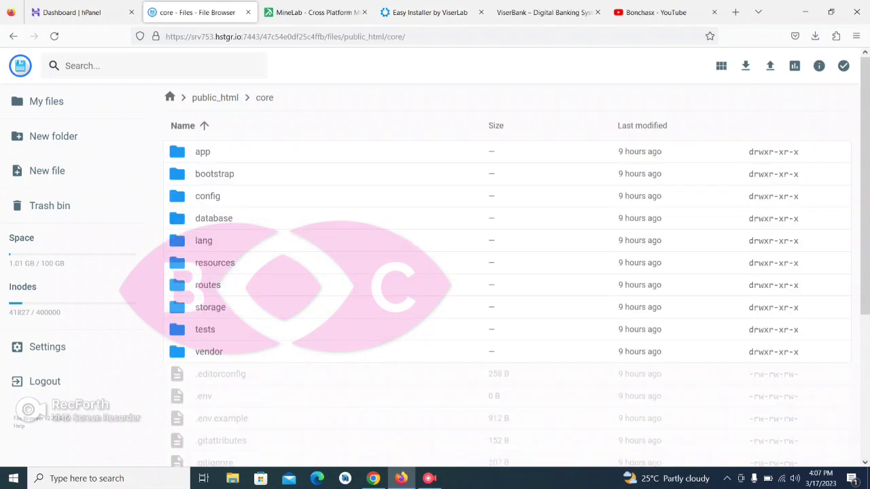
pyautogui.click(249, 308)
pyautogui.rightClick(250, 309)
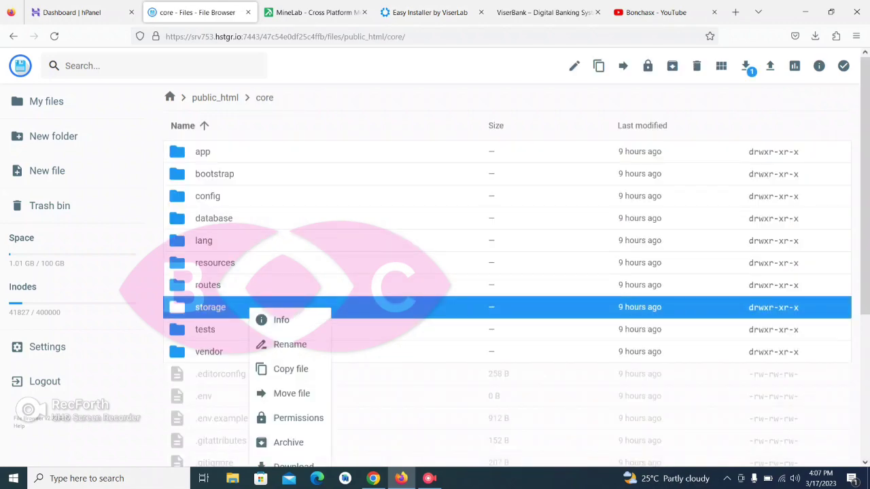
pyautogui.click(298, 418)
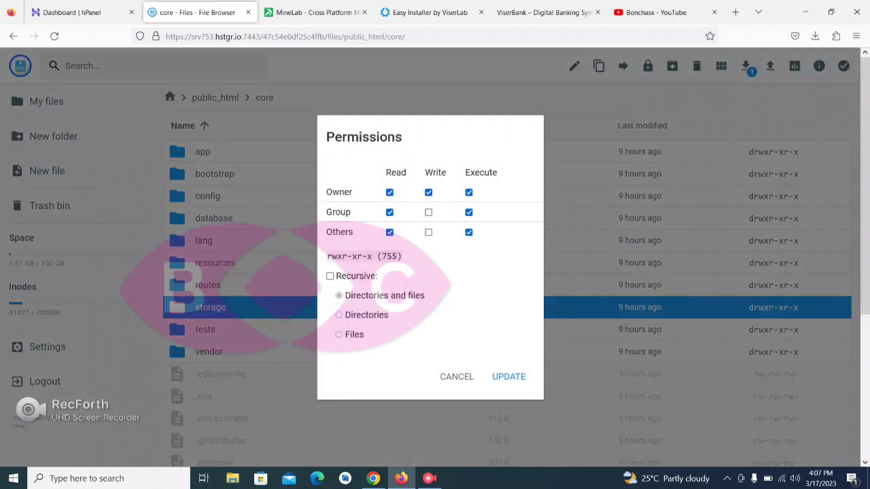
pyautogui.click(428, 232)
pyautogui.click(428, 212)
pyautogui.click(509, 377)
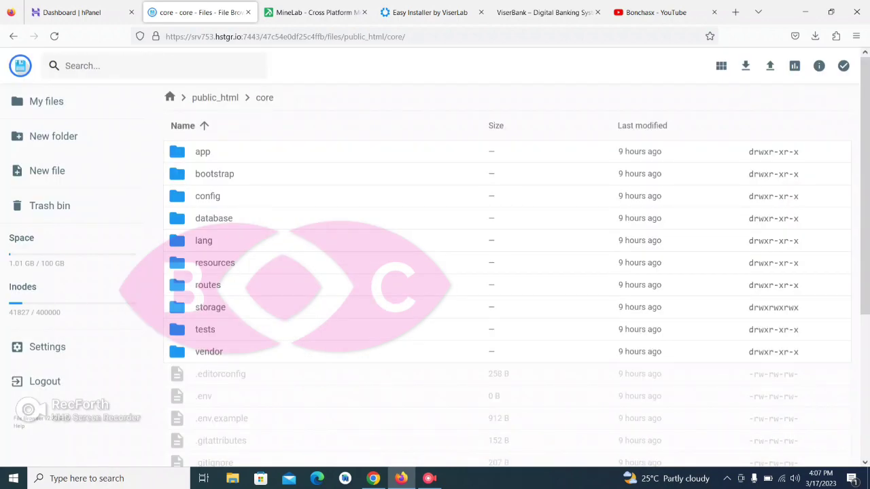
# Give core/storage/logs 777 permissions.
pyautogui.doubleClick(210, 307)
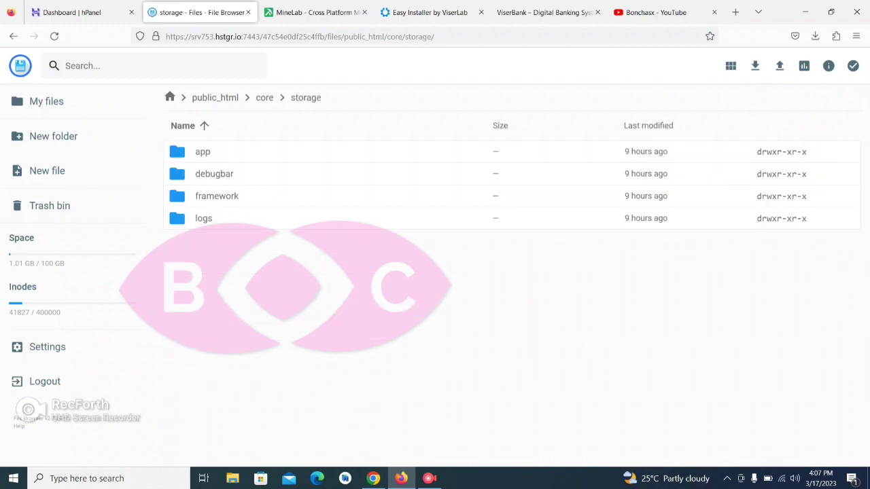
pyautogui.click(284, 218)
pyautogui.rightClick(284, 221)
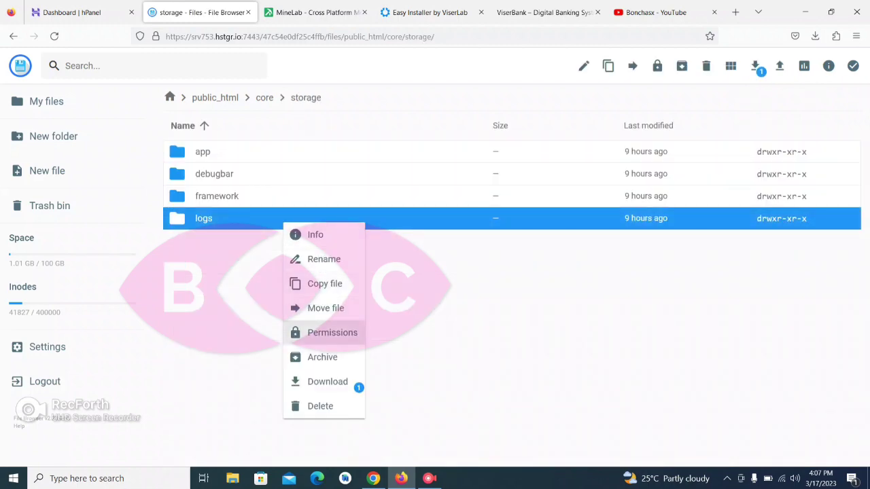
pyautogui.click(332, 332)
pyautogui.click(433, 232)
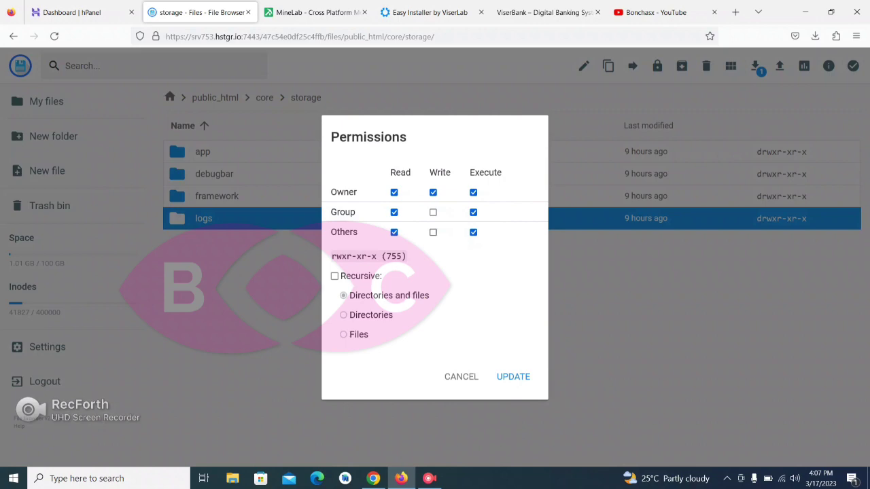
pyautogui.click(433, 212)
pyautogui.click(513, 377)
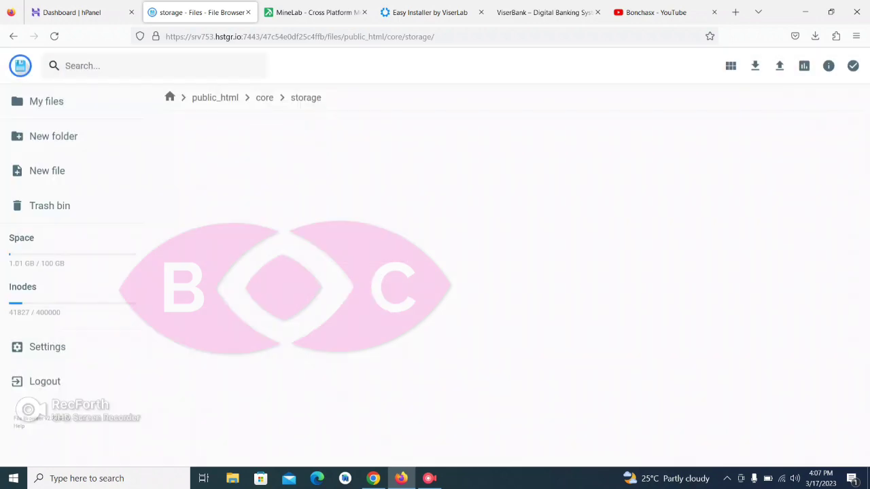
# Give core/storage/framework 777 permissions.
pyautogui.rightClick(253, 197)
pyautogui.click(300, 307)
pyautogui.click(433, 232)
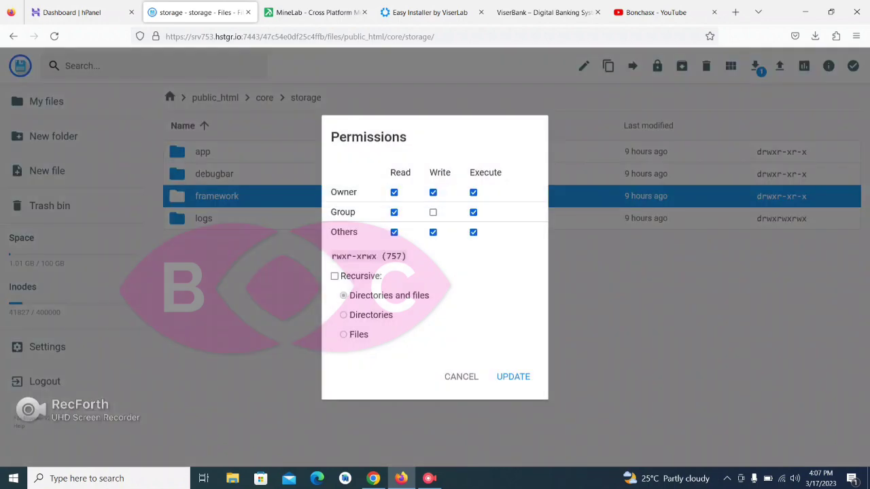
pyautogui.click(433, 212)
pyautogui.click(513, 376)
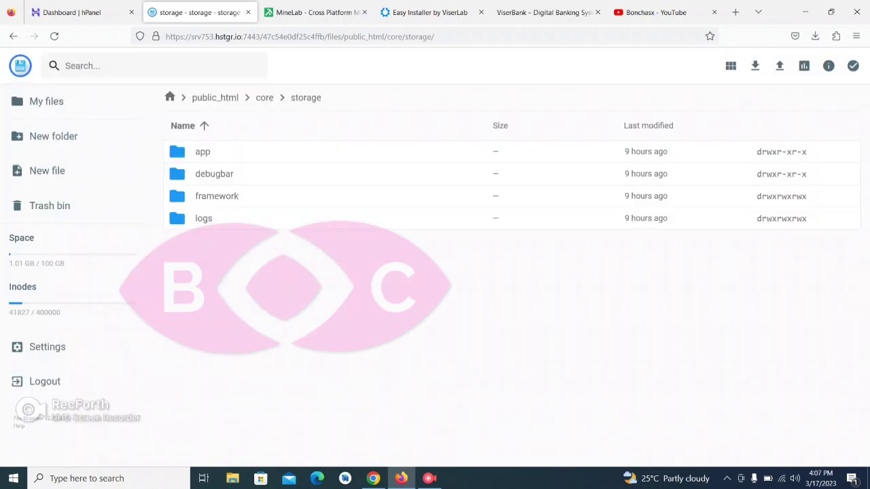
# Give core/storage/app 777 permissions.
pyautogui.click(202, 152)
pyautogui.rightClick(273, 152)
pyautogui.click(316, 263)
pyautogui.click(433, 232)
pyautogui.click(432, 212)
pyautogui.click(513, 376)
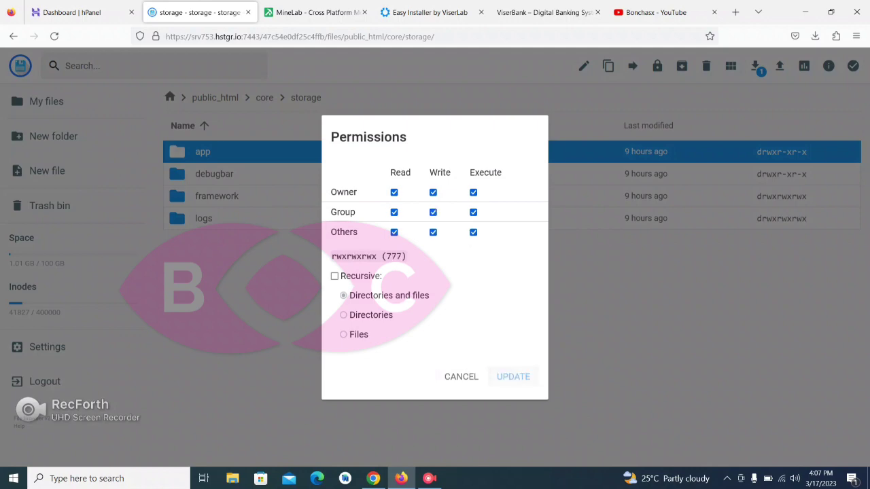
# Give core/bootstrap/cache 777 permissions, then go back to public_html.
pyautogui.hotkey('alt', 'Left')
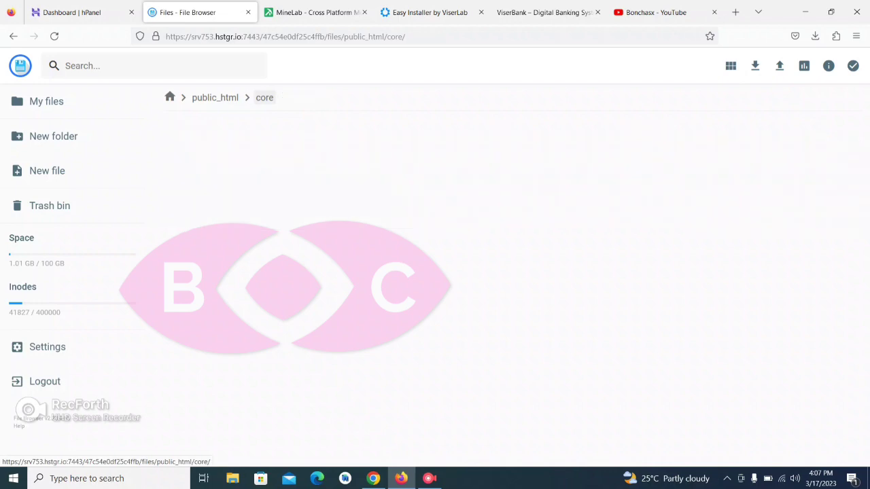
pyautogui.doubleClick(215, 173)
pyautogui.click(207, 151)
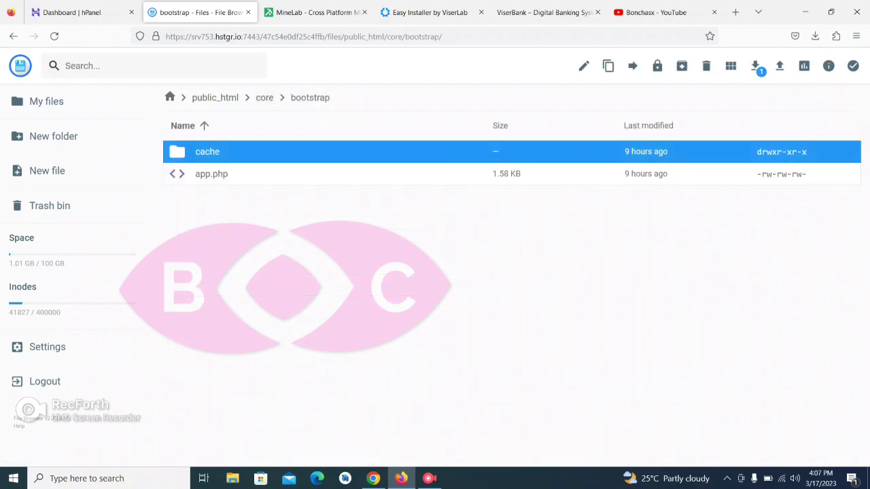
pyautogui.rightClick(280, 154)
pyautogui.click(319, 262)
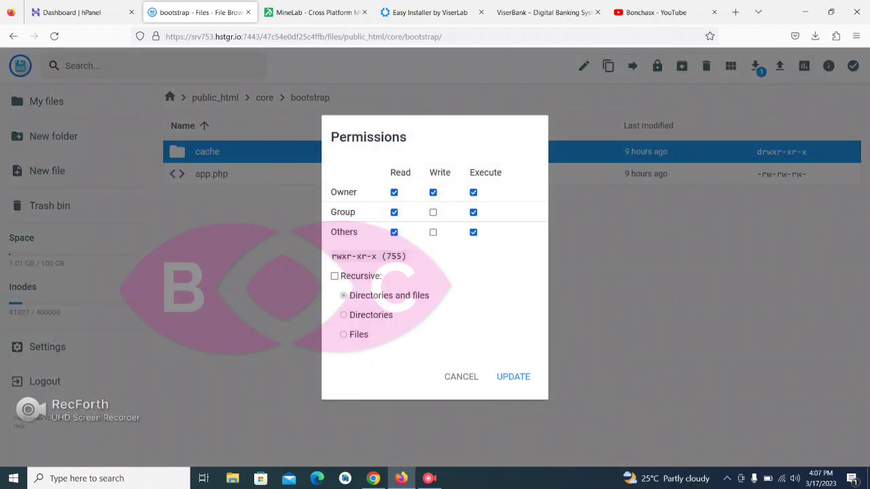
pyautogui.click(433, 232)
pyautogui.click(433, 212)
pyautogui.click(513, 377)
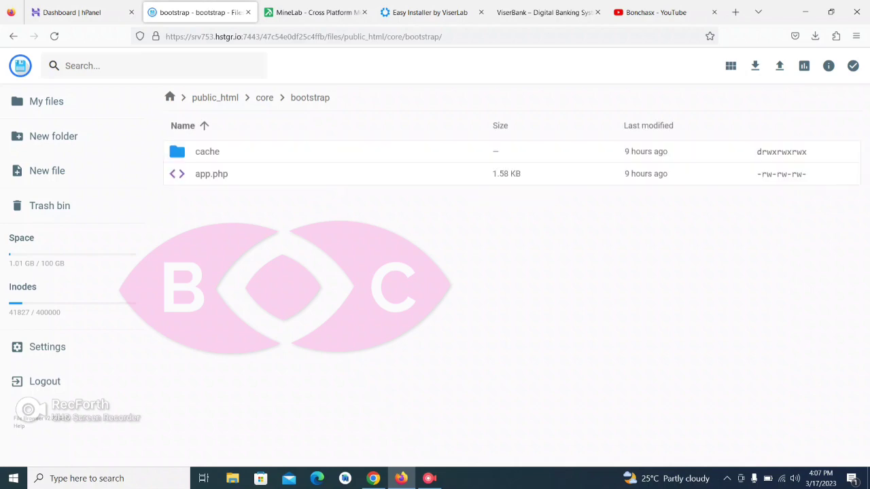
pyautogui.click(215, 97)
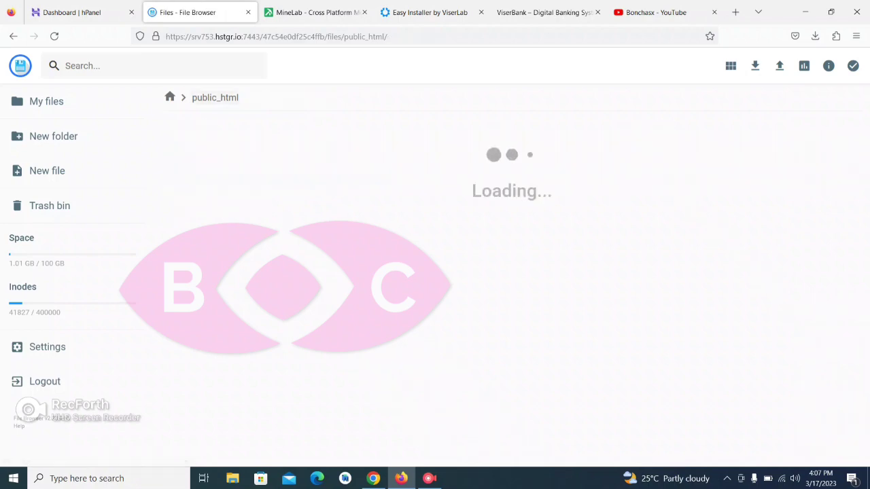
pyautogui.click(428, 13)
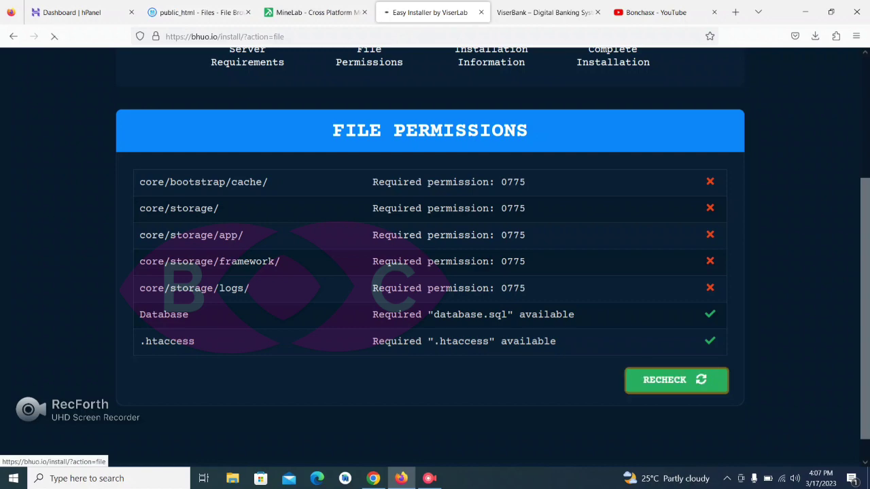
# Recheck the folder permissions and continue to the Installation Information form.
pyautogui.click(676, 379)
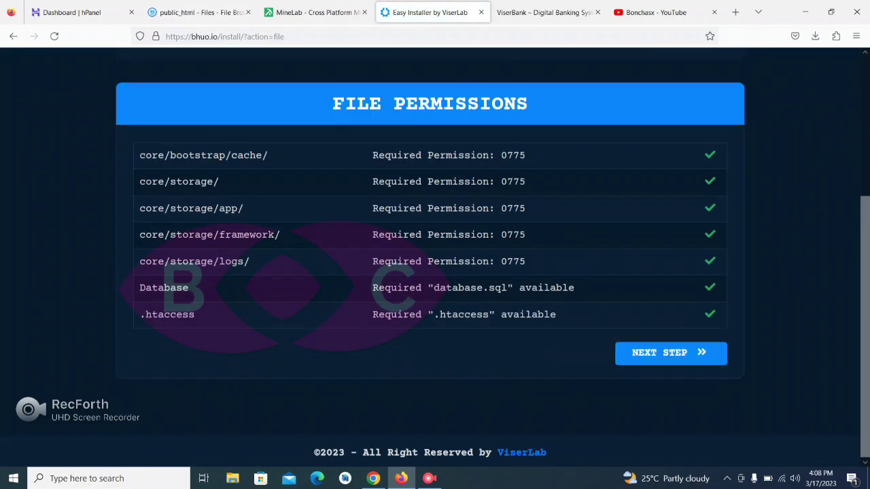
pyautogui.click(671, 353)
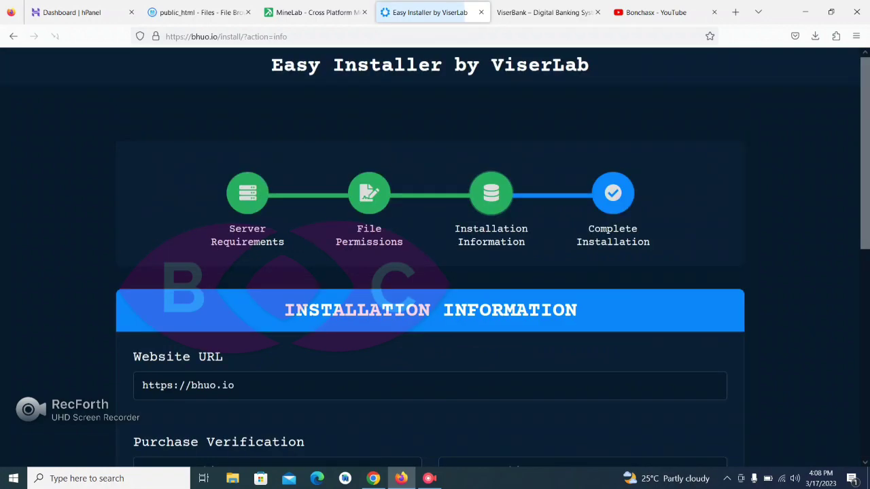
pyautogui.scroll(-3, 435, 272)
pyautogui.scroll(-4, 435, 271)
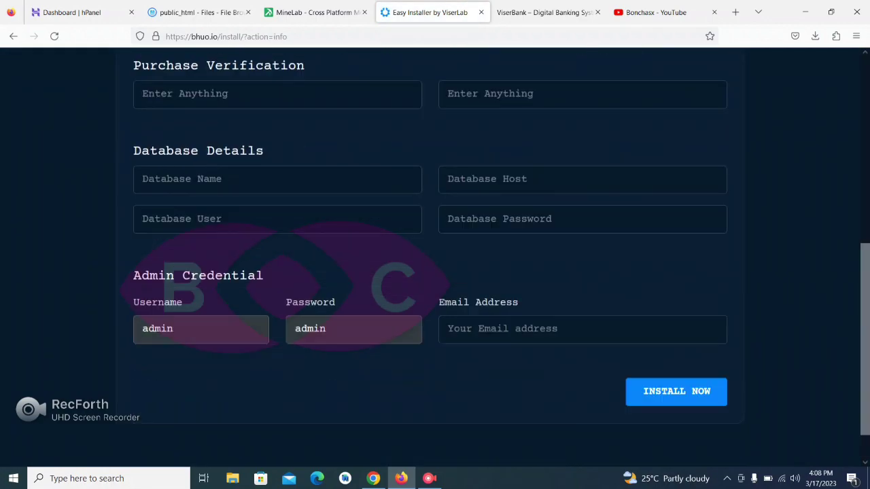
pyautogui.scroll(2, 435, 272)
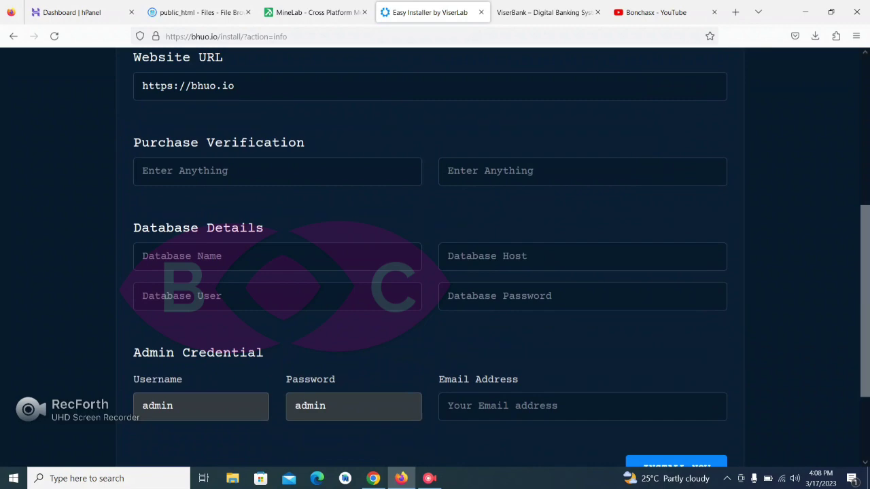
# Review the Purchase Verification and Database Details sections and select the Database Name field.
pyautogui.moveTo(141, 143); pyautogui.dragTo(304, 143)
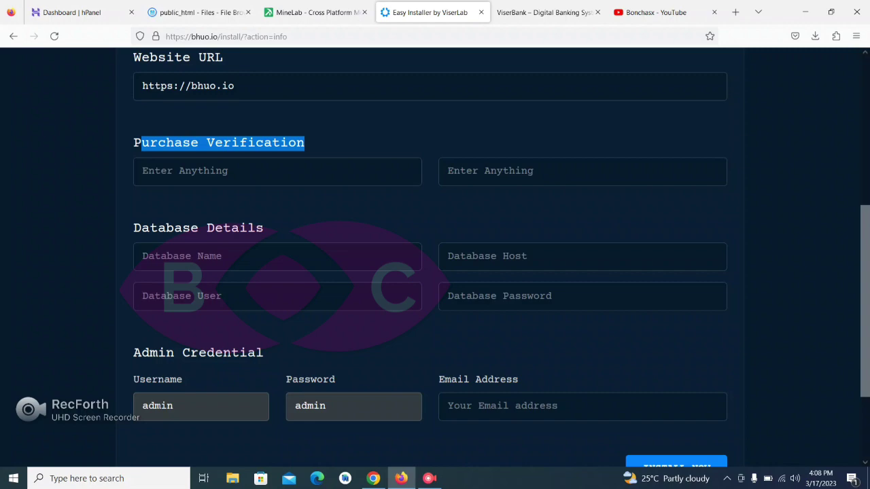
pyautogui.click(304, 143)
pyautogui.doubleClick(304, 143)
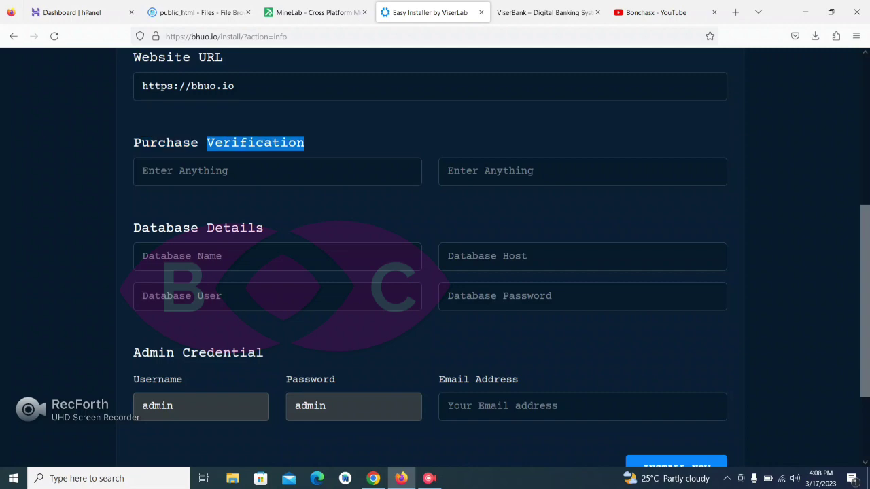
pyautogui.moveTo(256, 143); pyautogui.dragTo(304, 143)
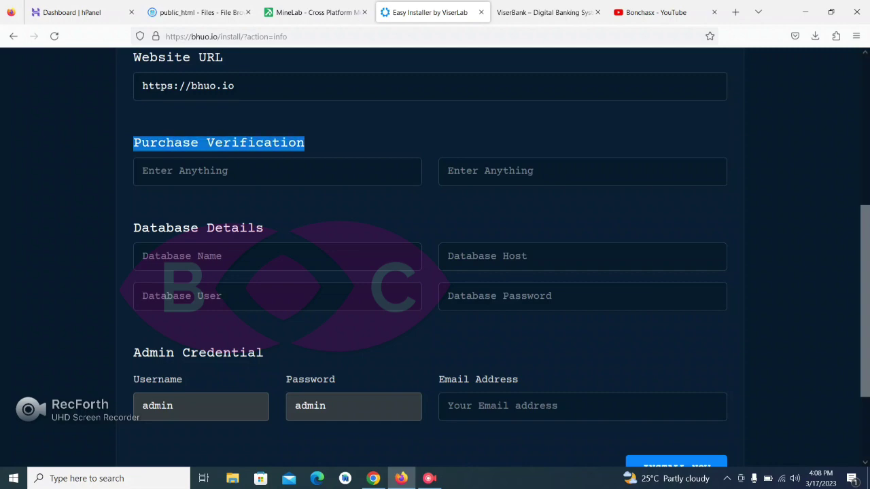
pyautogui.scroll(-3, 435, 258)
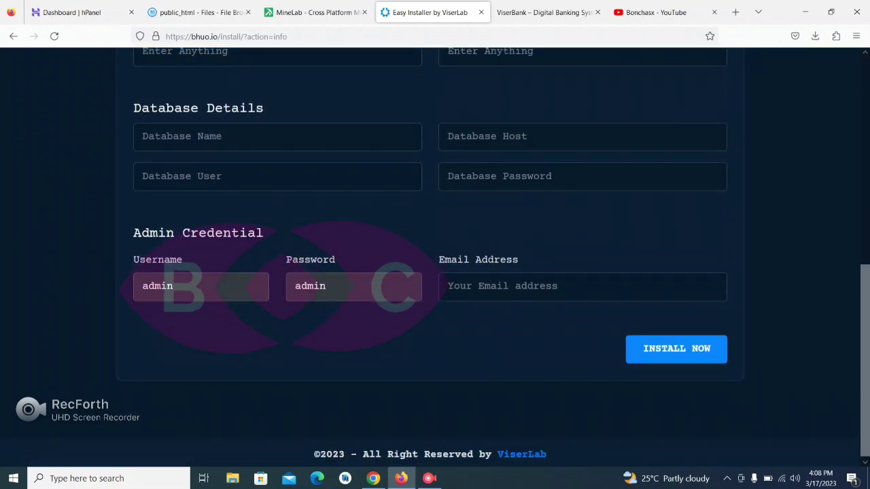
pyautogui.moveTo(133, 108); pyautogui.dragTo(263, 108)
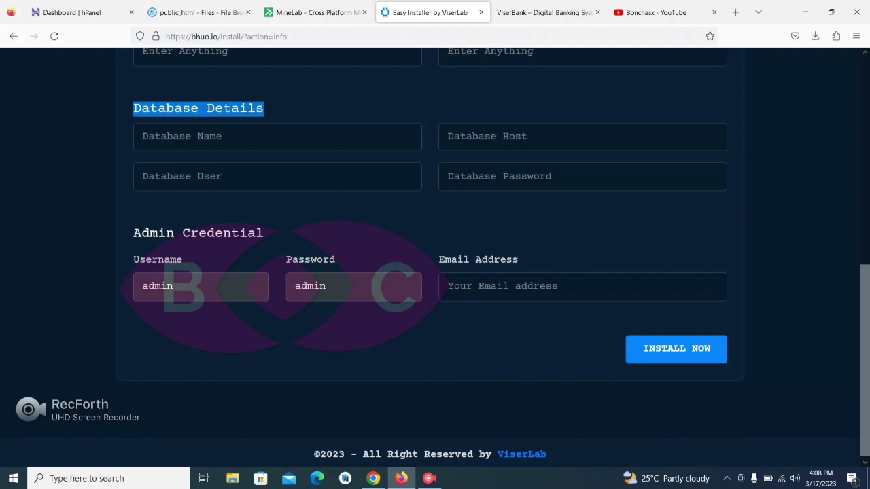
pyautogui.click(204, 136)
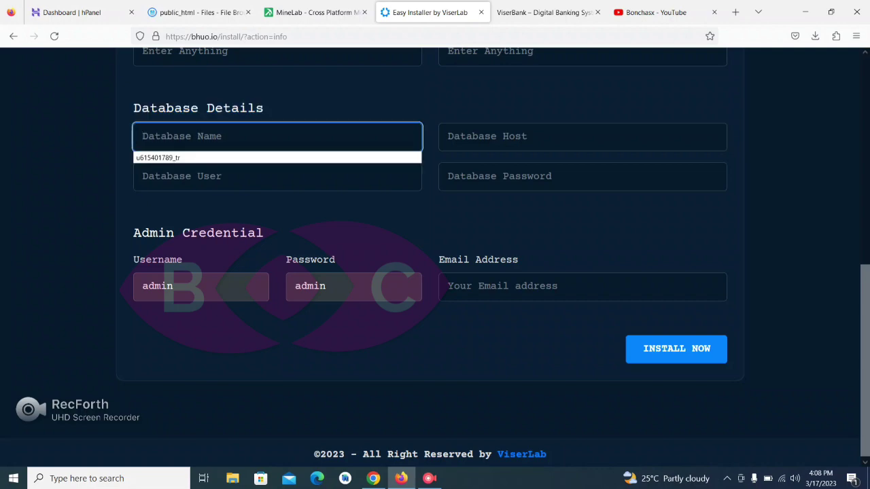
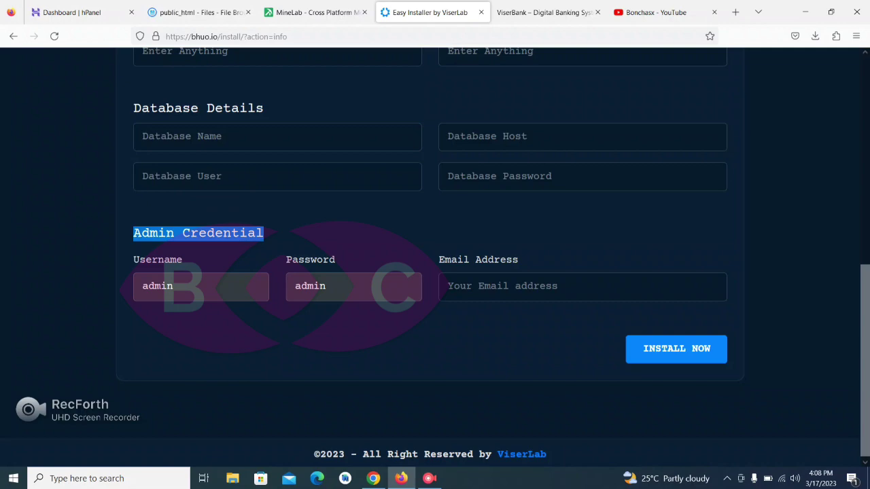
# Leave the installer's email field and Database Details section and return to the bhuo.io hPanel dashboard.
pyautogui.click(612, 289)
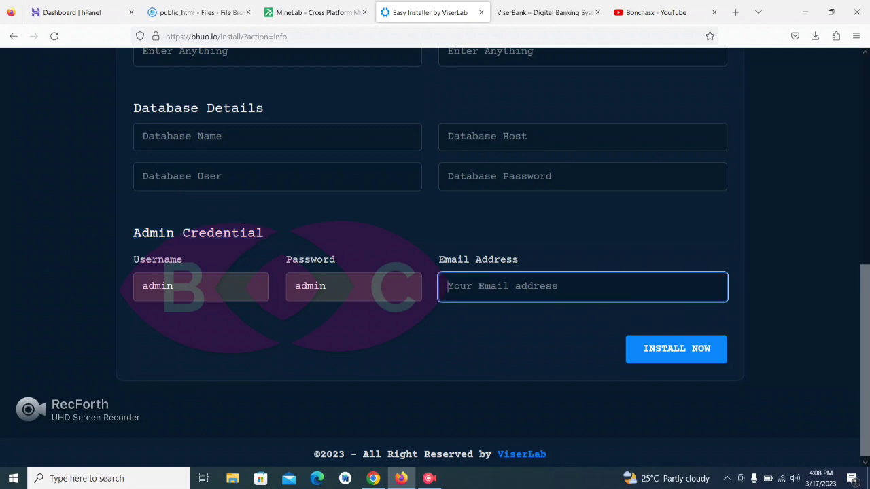
pyautogui.moveTo(149, 108); pyautogui.dragTo(264, 109)
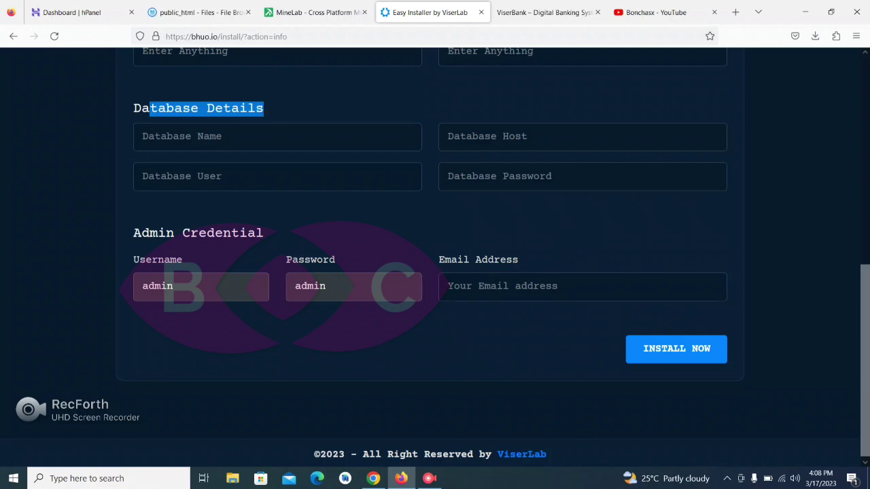
pyautogui.click(75, 12)
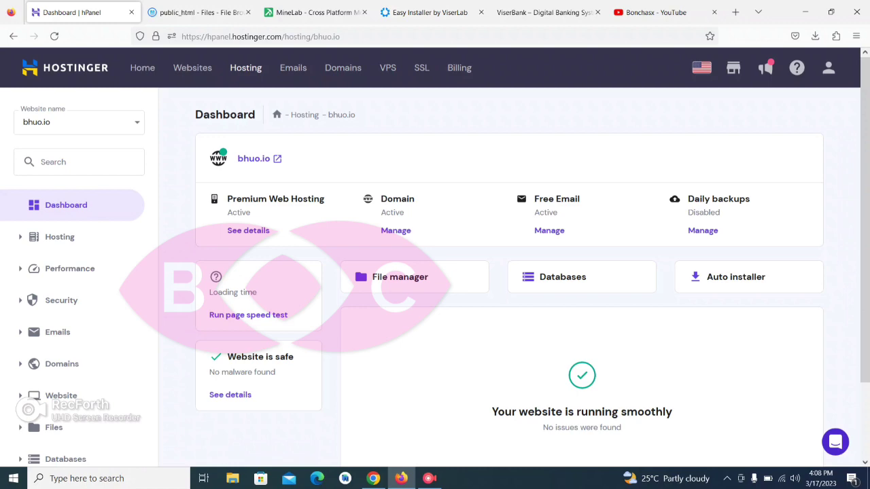
# On the MySQL databases page, enter 'bank' as both the database name and the username.
pyautogui.click(557, 277)
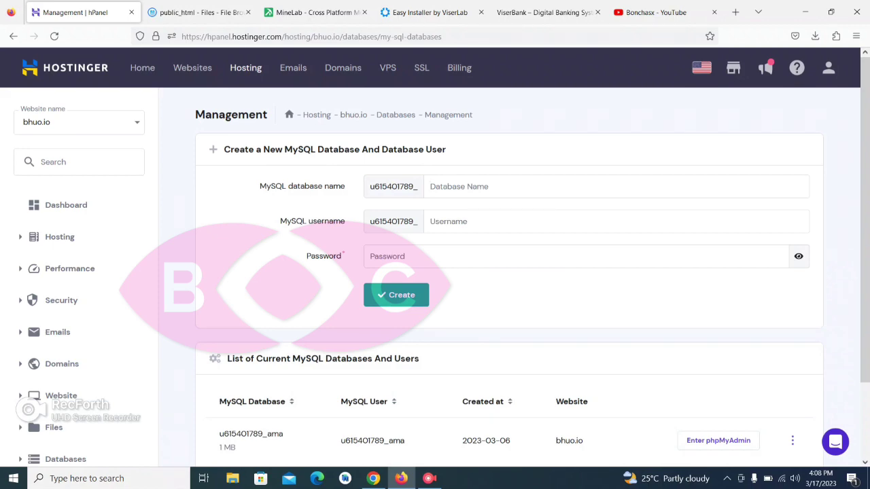
pyautogui.click(469, 188)
pyautogui.write('bank')
pyautogui.click(435, 221)
pyautogui.write('bank')
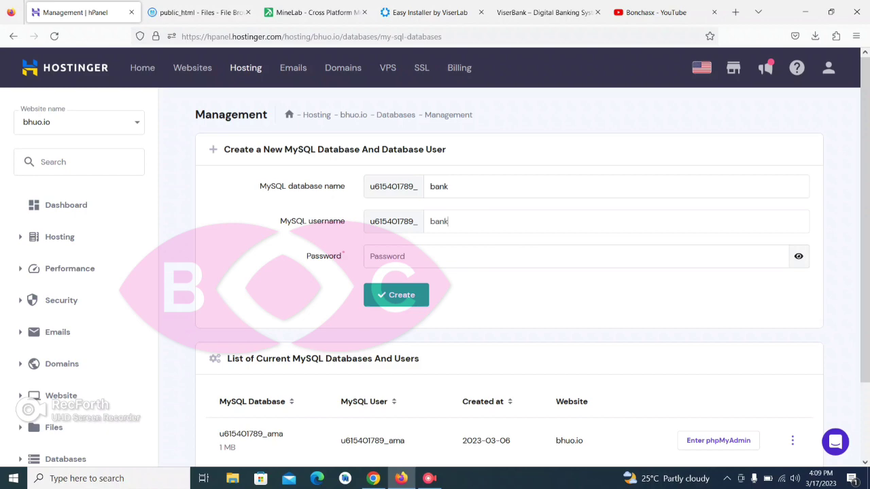
pyautogui.press('Tab')
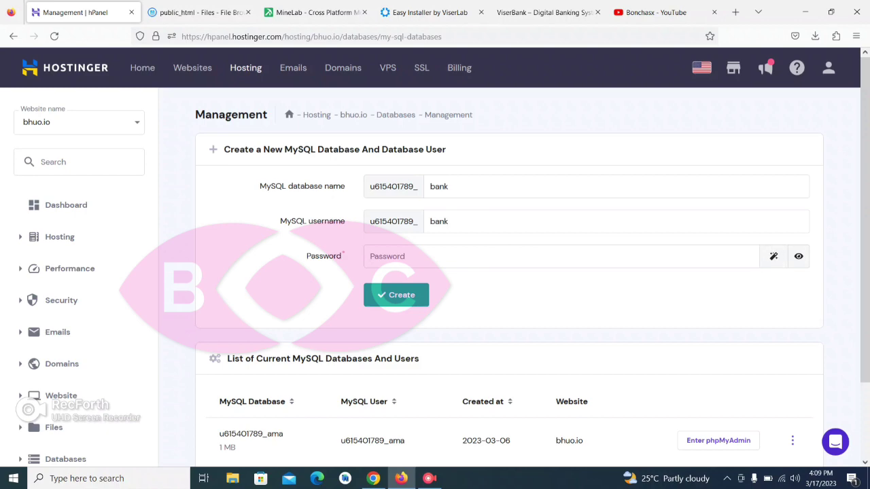
# Generate a random database password, copy it, and return to the installer's Database Password field.
pyautogui.click(773, 256)
pyautogui.click(772, 256)
pyautogui.hotkey('ctrl', 'a')
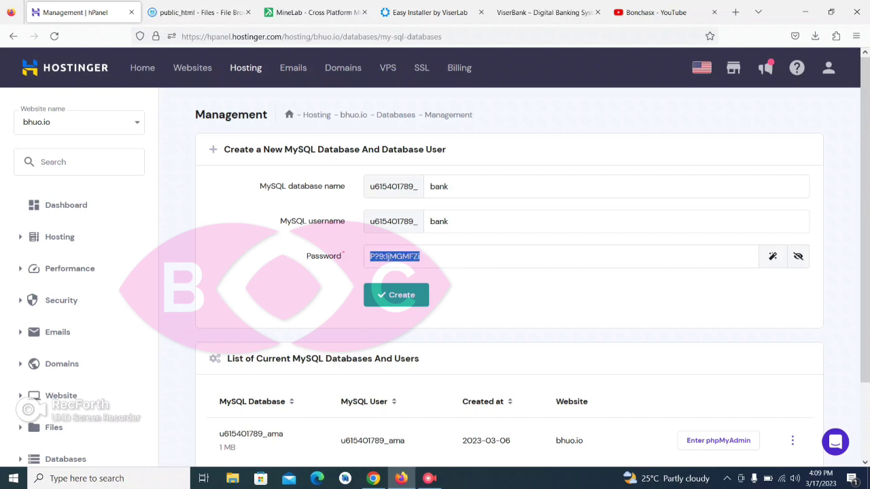
pyautogui.rightClick(398, 256)
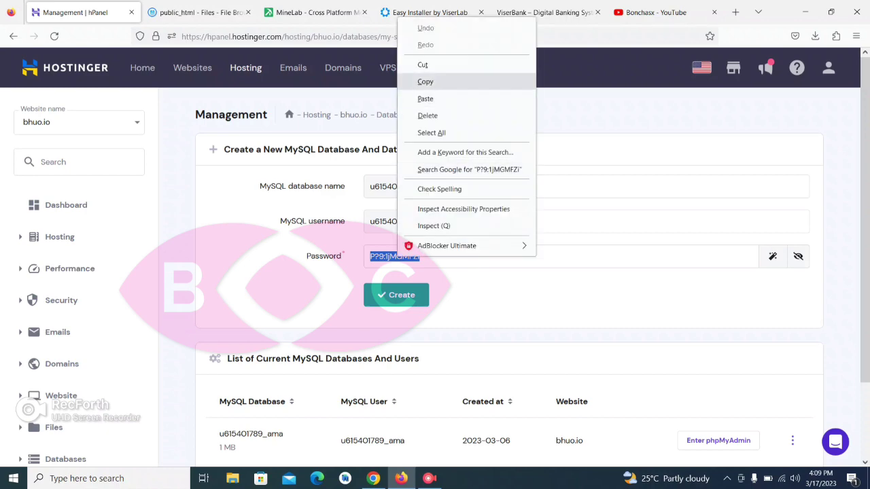
pyautogui.click(425, 82)
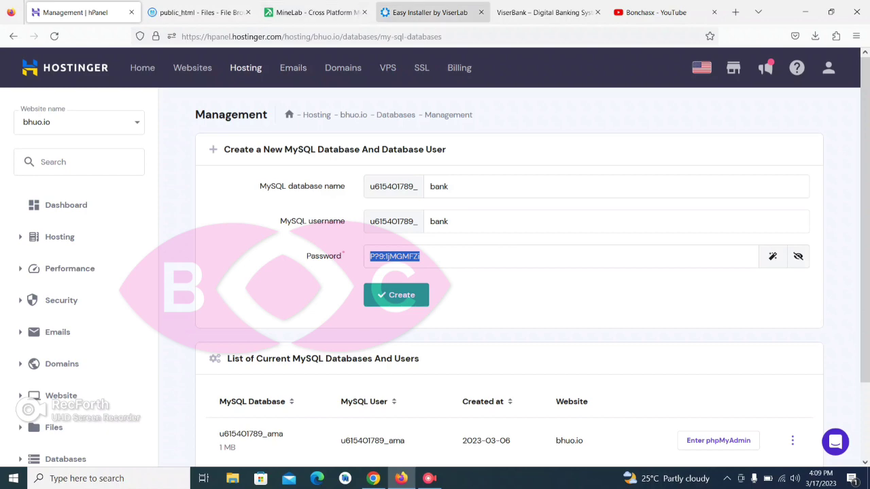
pyautogui.click(430, 12)
pyautogui.click(467, 176)
# Paste the copied password into Database Password and set Database Host to localhost.
pyautogui.rightClick(466, 176)
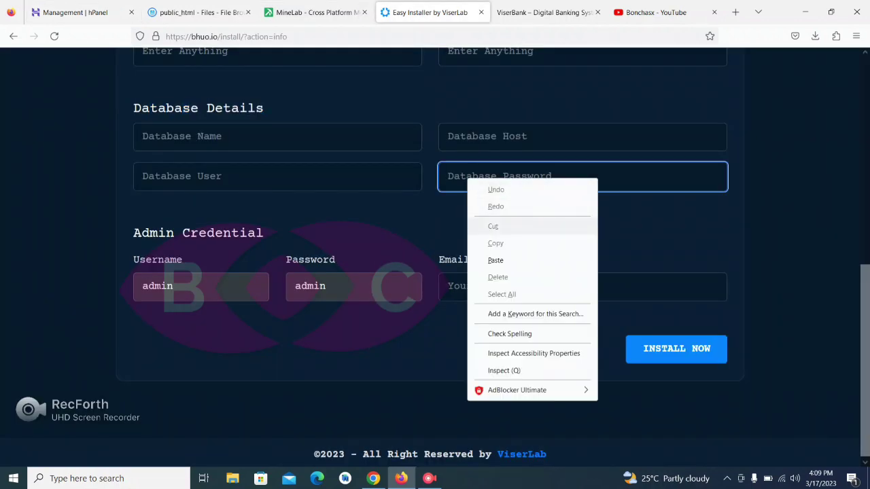
pyautogui.click(489, 260)
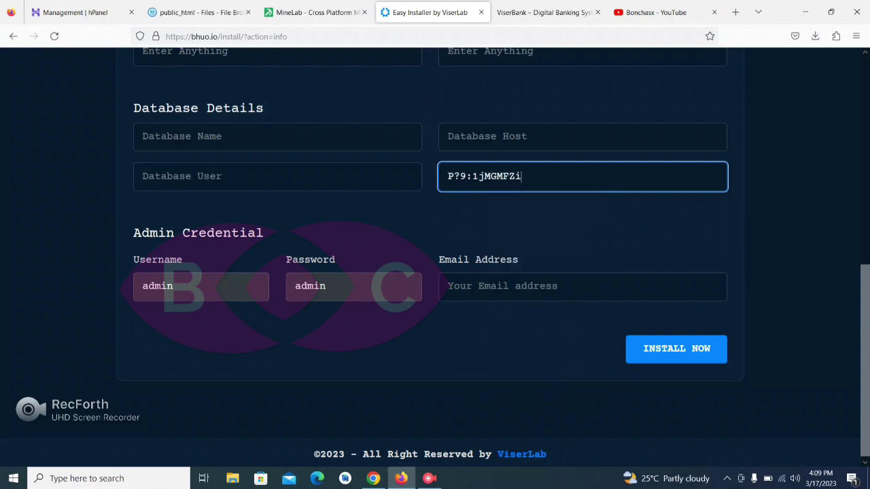
pyautogui.click(582, 136)
pyautogui.press('Down')
pyautogui.press('Down')
pyautogui.press('Return')
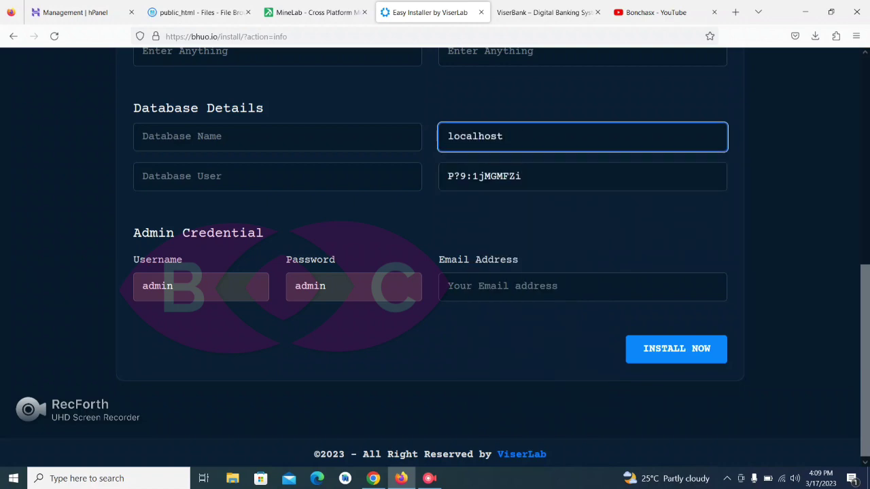
pyautogui.press('Down')
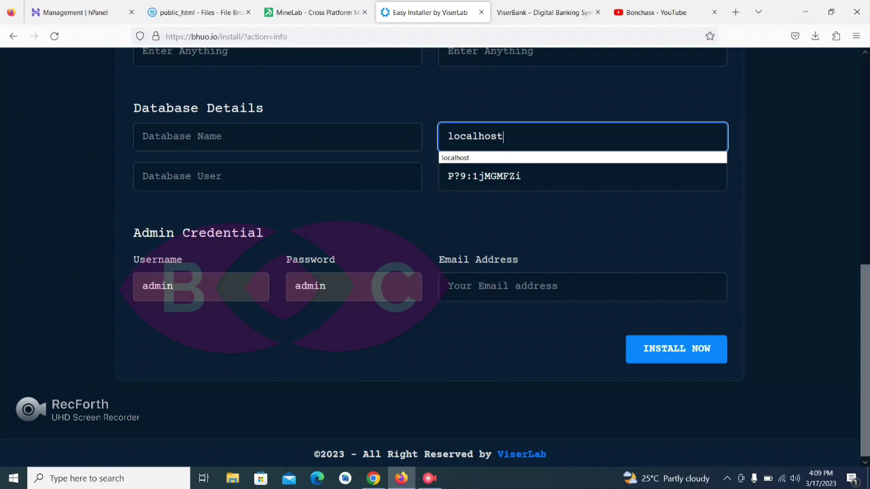
pyautogui.press('Escape')
pyautogui.press('Down')
pyautogui.press('Escape')
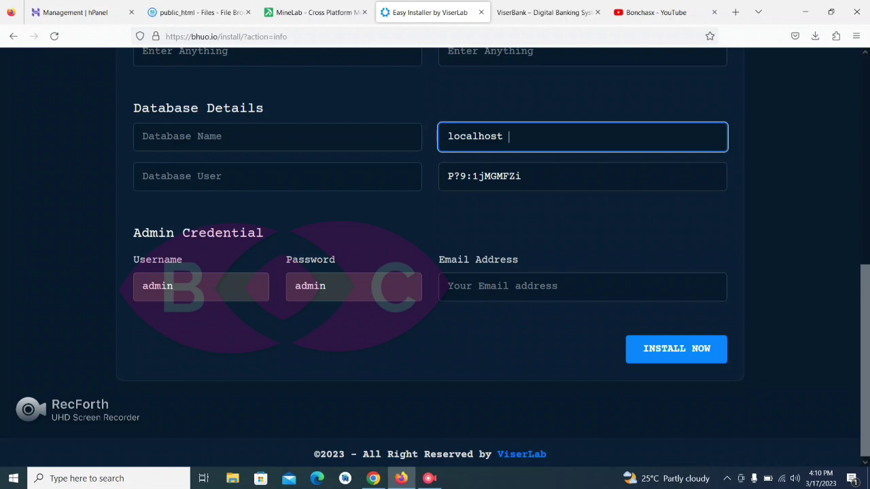
pyautogui.press('BackSpace')
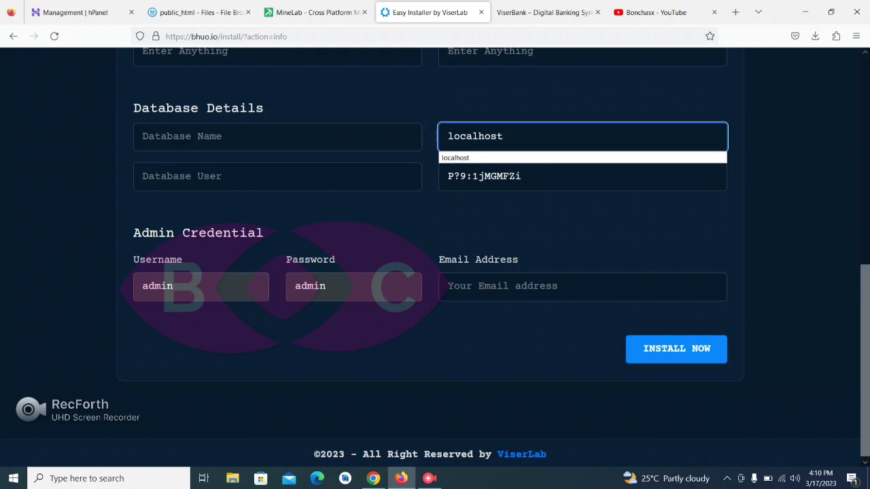
pyautogui.hotkey('shift', 'Left')
pyautogui.hotkey('shift', 'Left')
pyautogui.hotkey('shift', 'Left')
pyautogui.hotkey('shift', 'Left')
pyautogui.hotkey('shift', 'Left')
pyautogui.hotkey('shift', 'Left')
pyautogui.hotkey('shift', 'Left')
pyautogui.hotkey('shift', 'Left')
pyautogui.hotkey('shift', 'Left')
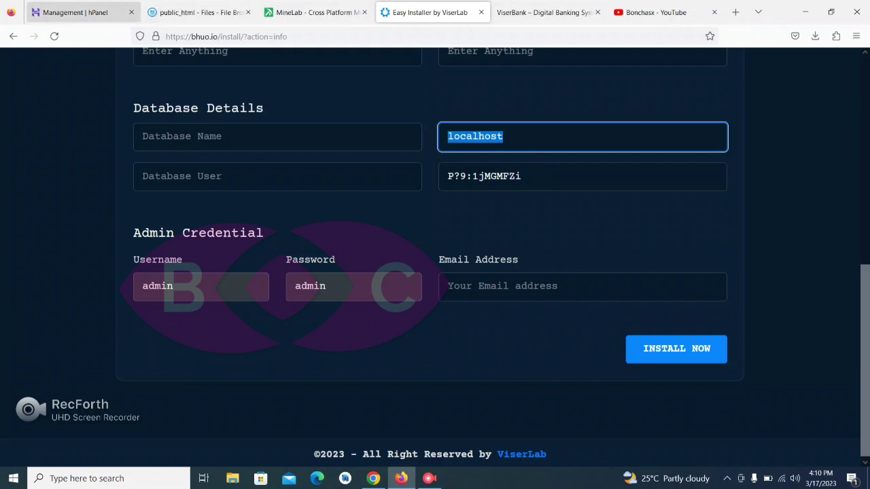
pyautogui.click(75, 12)
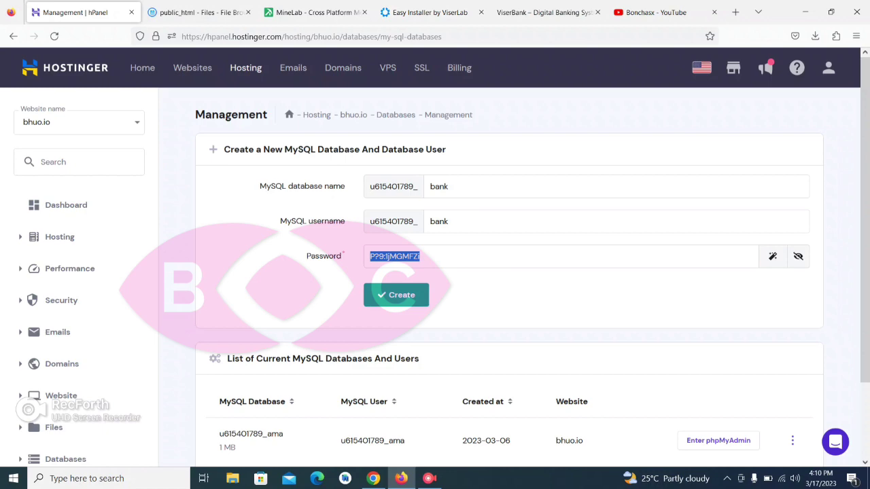
# Create the bank MySQL database and user, then copy the new database user's name.
pyautogui.press('Return')
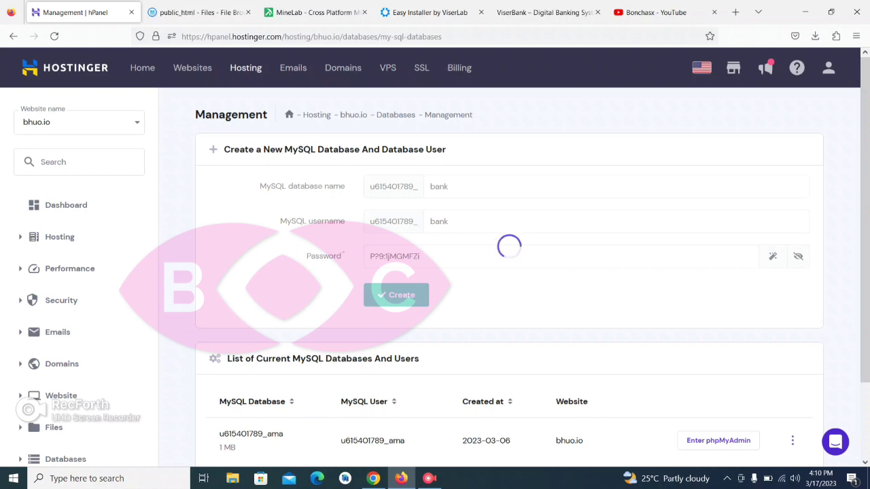
pyautogui.scroll(-2, 435, 271)
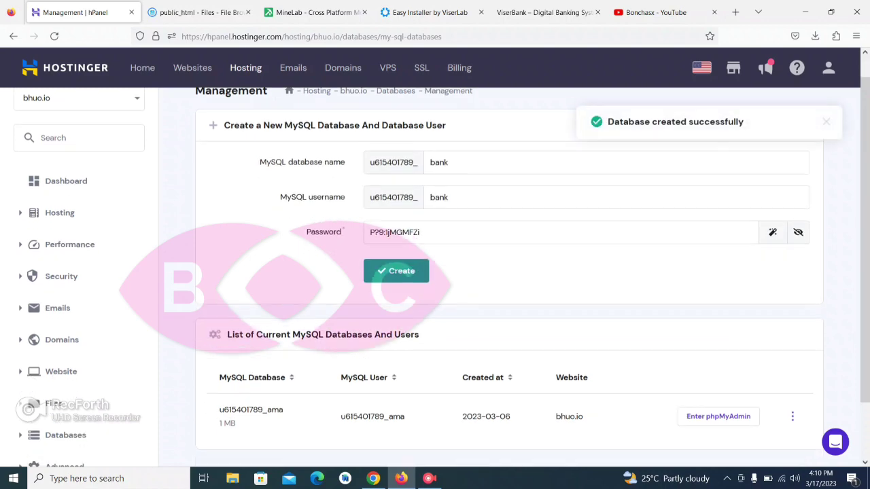
pyautogui.doubleClick(373, 350)
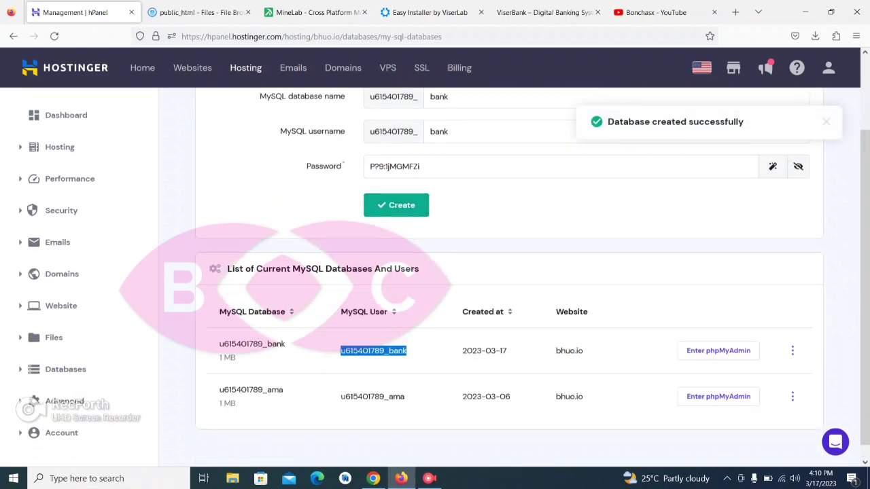
pyautogui.rightClick(358, 350)
pyautogui.click(373, 191)
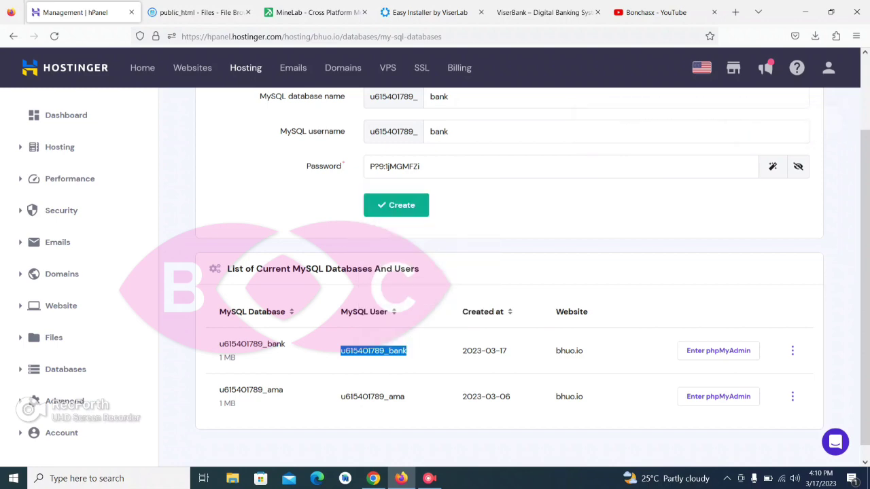
pyautogui.click(429, 13)
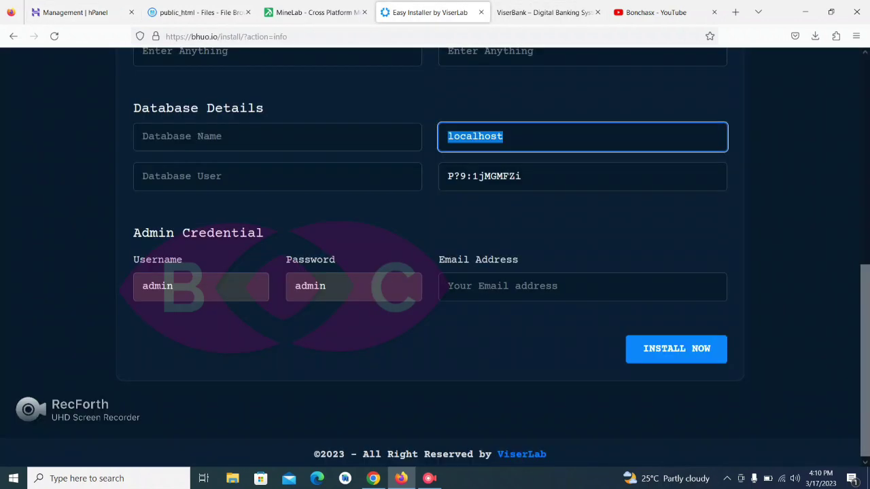
# Paste the copied database user name into both Database Name and Database User.
pyautogui.rightClick(286, 145)
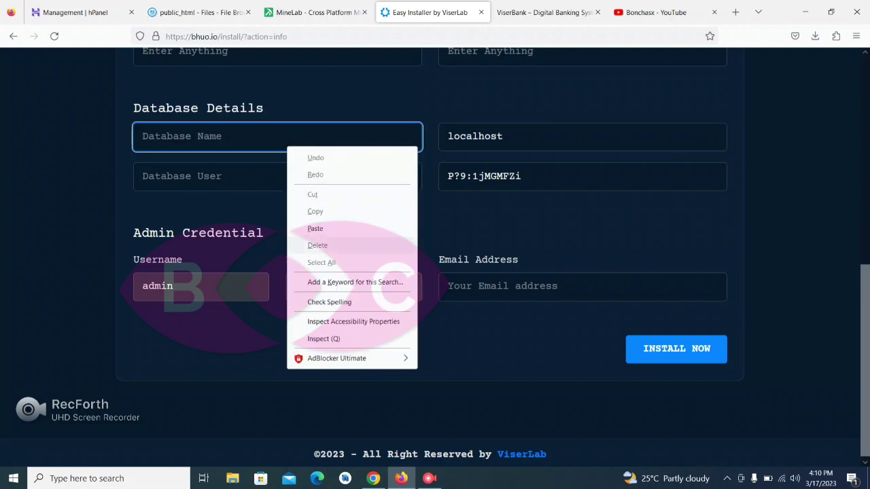
pyautogui.click(319, 228)
pyautogui.press('Tab')
pyautogui.rightClick(272, 180)
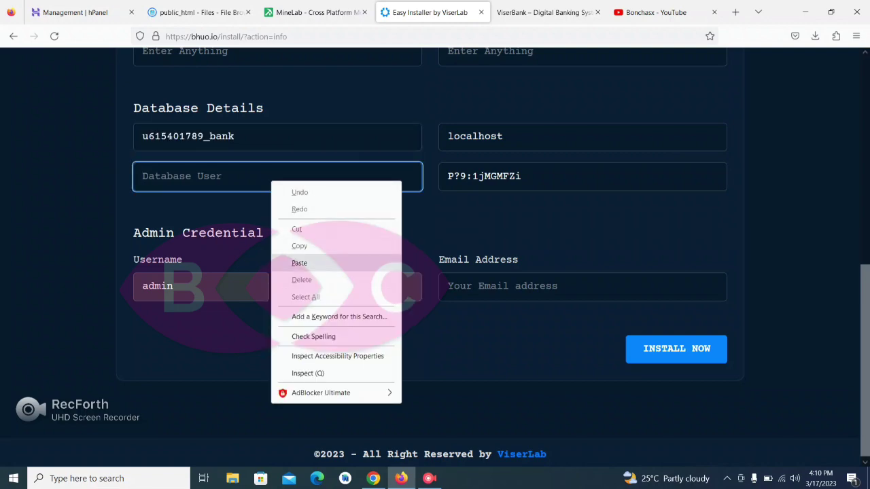
pyautogui.click(292, 261)
pyautogui.scroll(3, 292, 261)
pyautogui.scroll(-3, 435, 272)
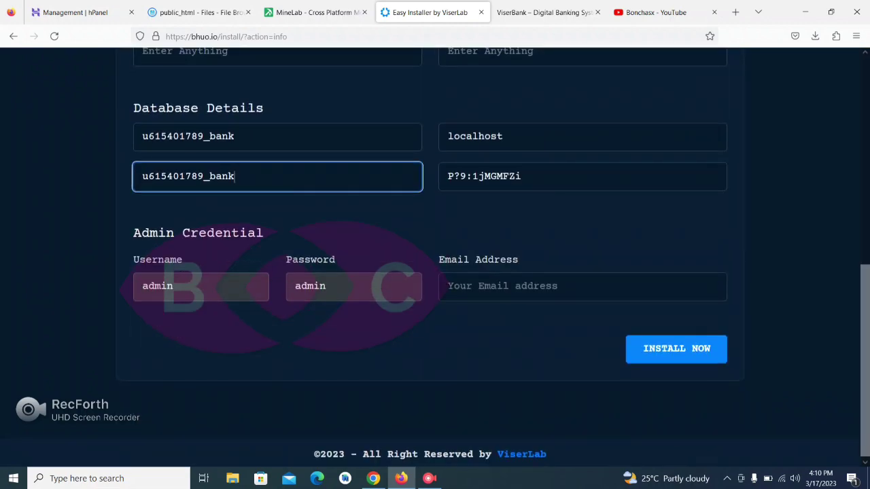
# Fill the admin Email Address with a saved address from the autofill list.
pyautogui.click(583, 286)
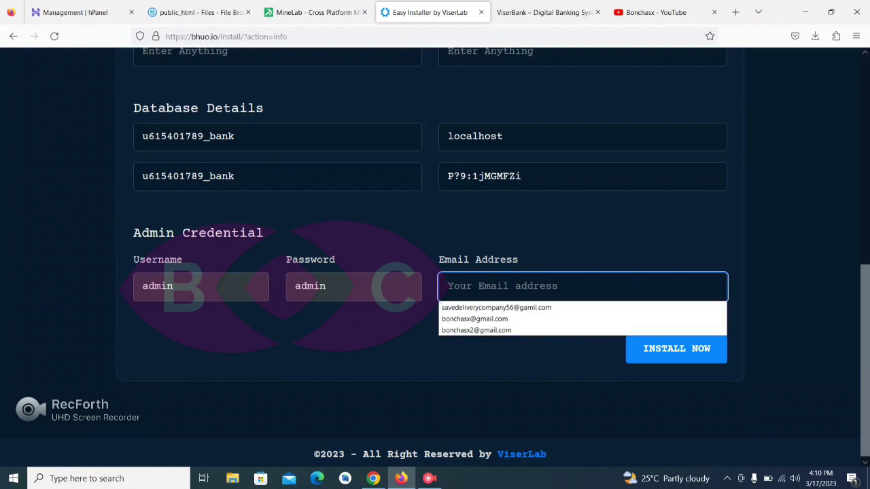
pyautogui.press('Down')
pyautogui.press('Down')
pyautogui.press('Down')
pyautogui.press('Up')
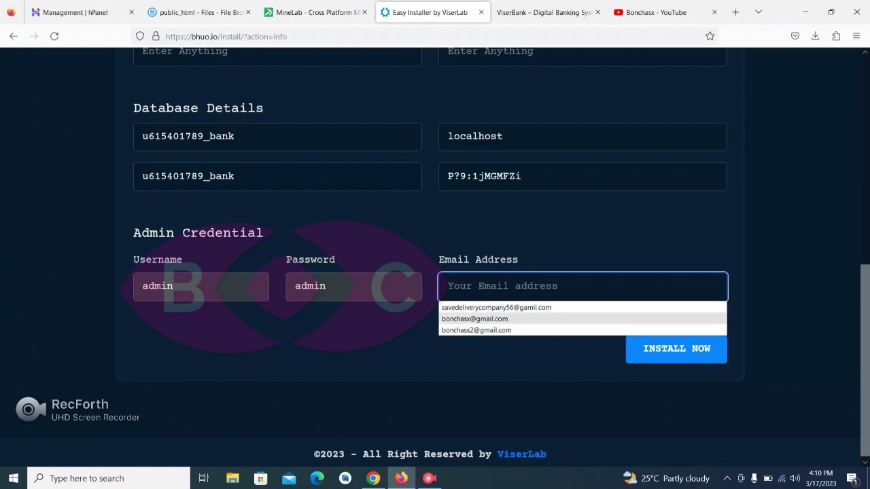
pyautogui.press('Return')
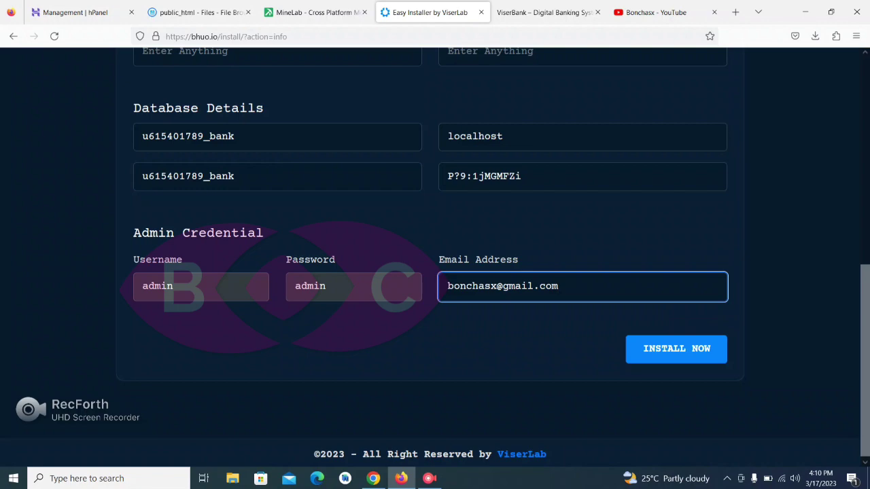
# Check the two Purchase Verification fields on the installation form.
pyautogui.scroll(5, 430, 258)
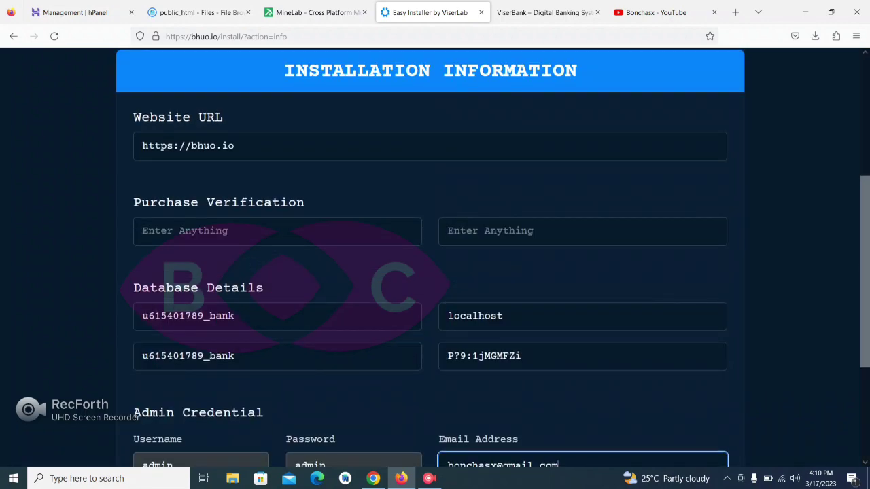
pyautogui.moveTo(134, 203); pyautogui.dragTo(304, 203)
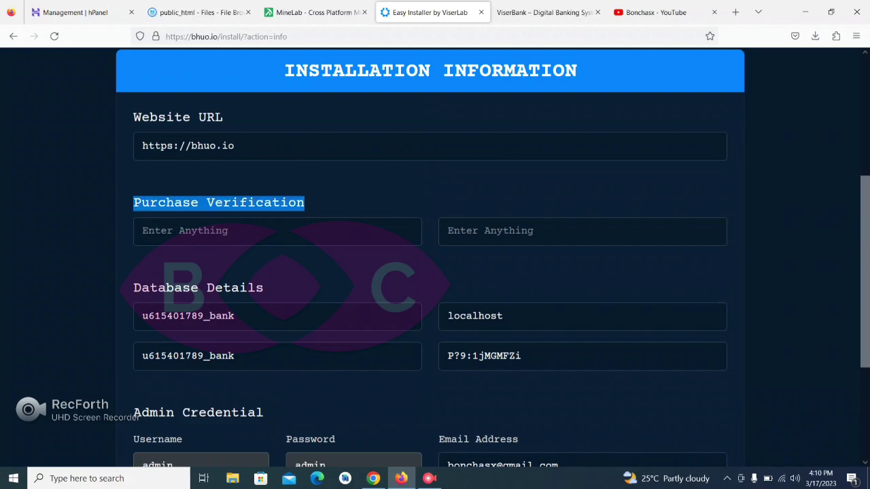
pyautogui.scroll(-5, 430, 259)
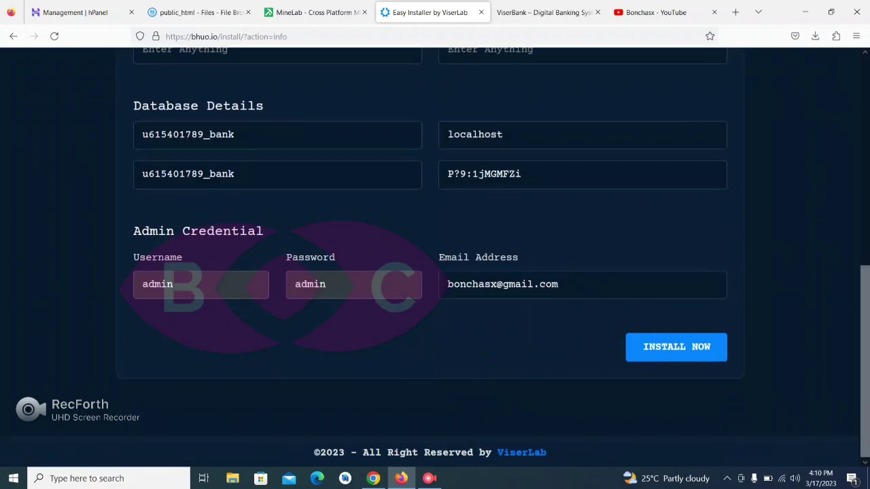
pyautogui.scroll(7, 430, 258)
pyautogui.click(277, 289)
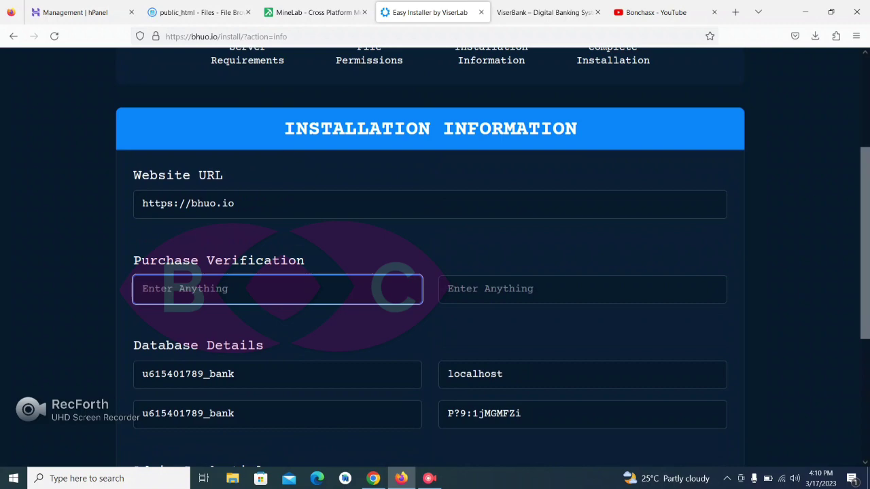
pyautogui.click(582, 289)
pyautogui.scroll(-5, 430, 258)
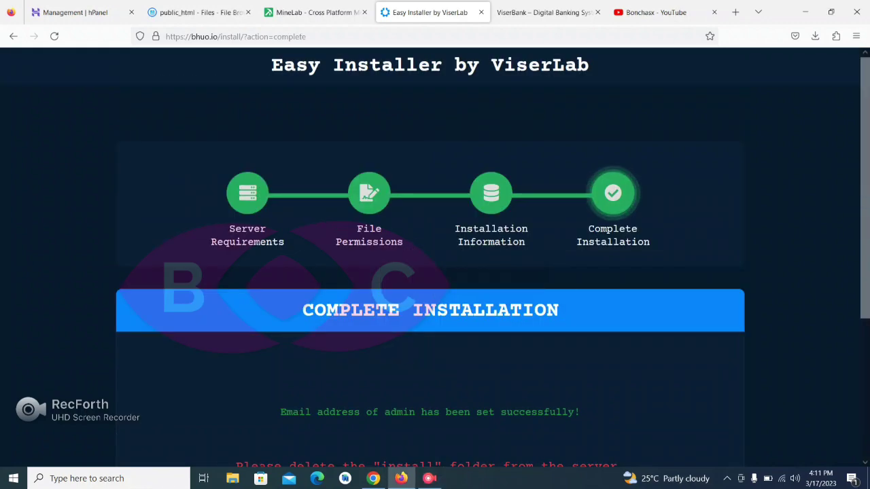
# Review the Complete Installation confirmation and open the newly installed ViserBank website.
pyautogui.scroll(-3, 435, 258)
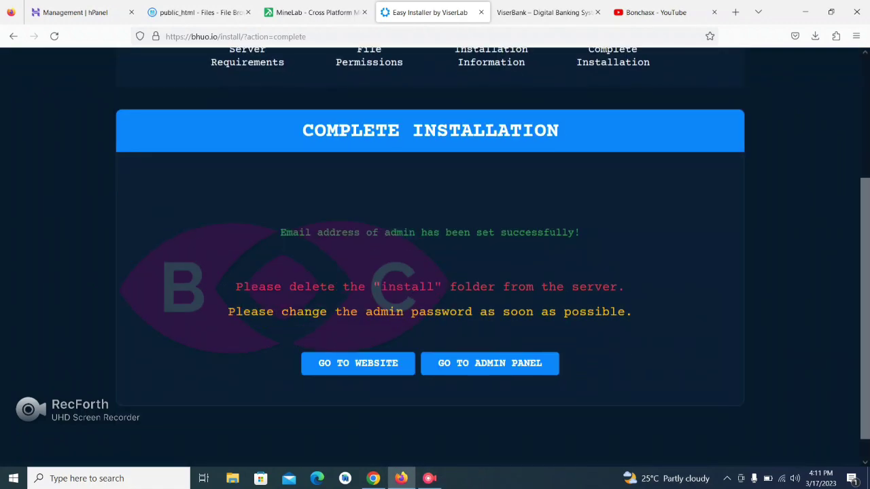
pyautogui.moveTo(302, 130); pyautogui.dragTo(558, 130)
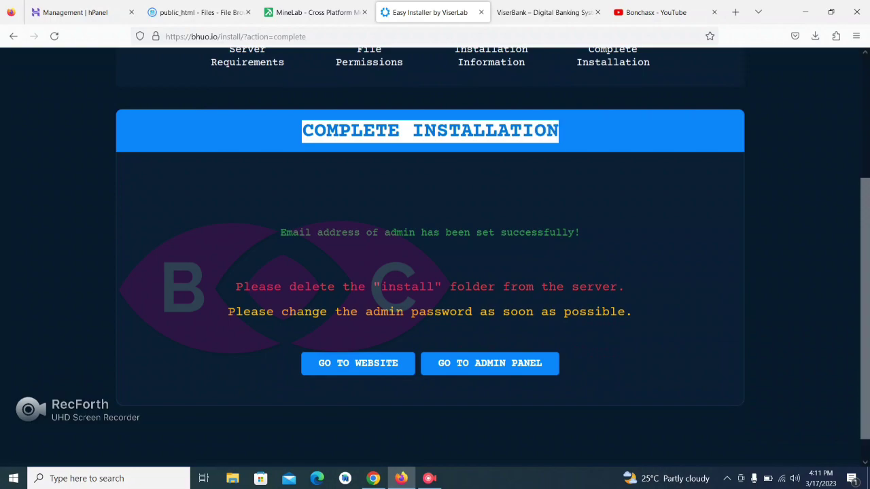
pyautogui.scroll(3, 435, 258)
pyautogui.scroll(-3, 435, 258)
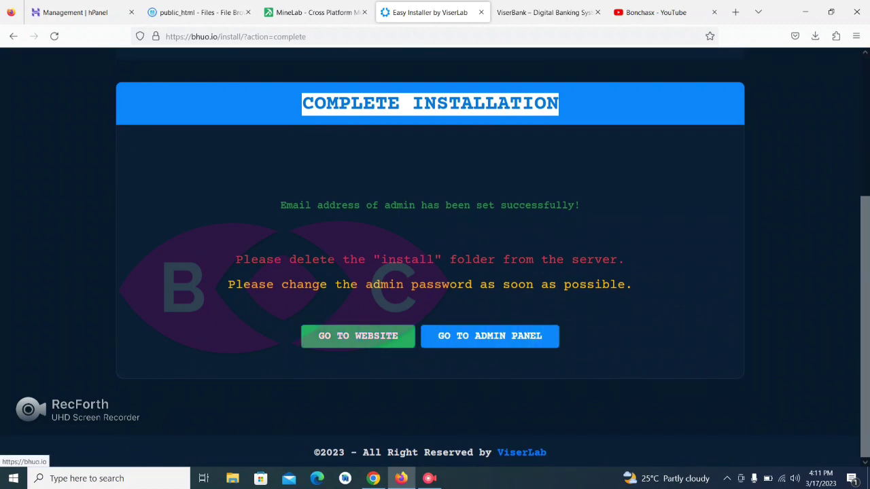
pyautogui.click(358, 336)
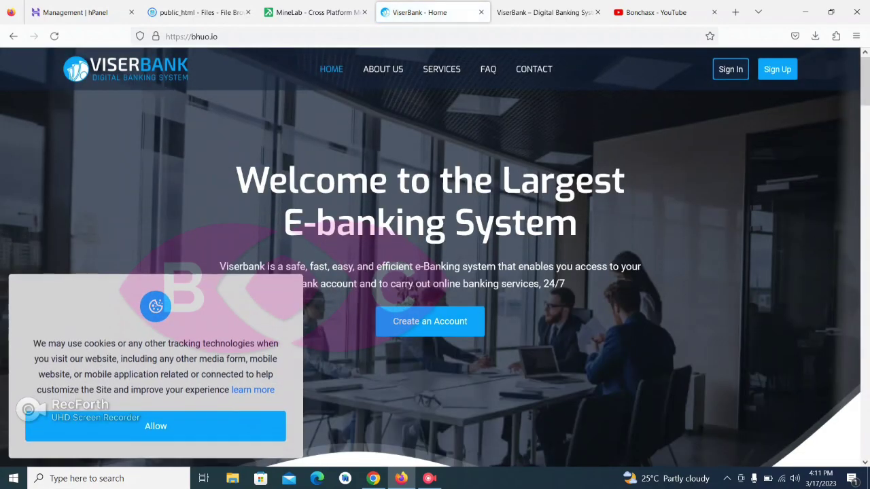
pyautogui.scroll(-3, 435, 259)
pyautogui.scroll(-12, 435, 258)
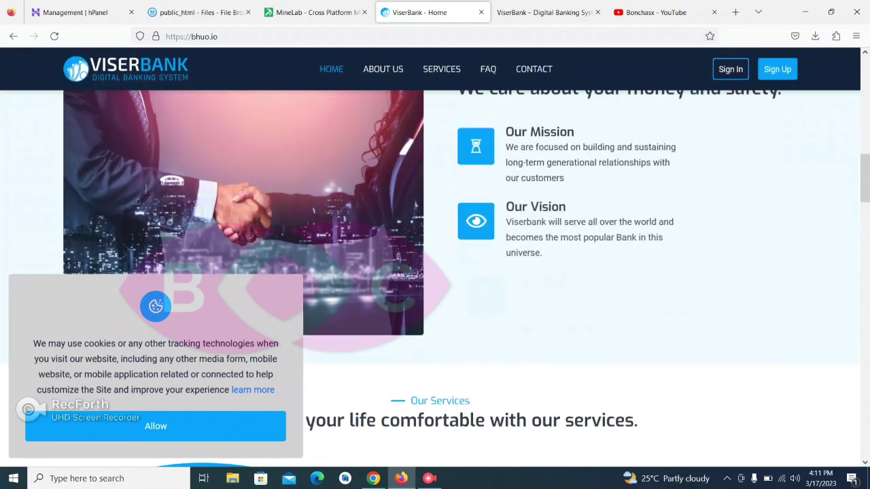
pyautogui.click(13, 36)
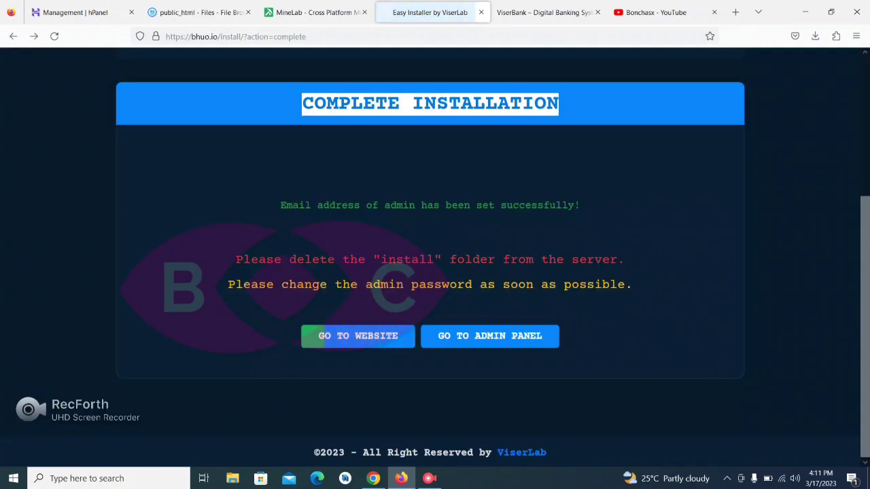
pyautogui.click(490, 336)
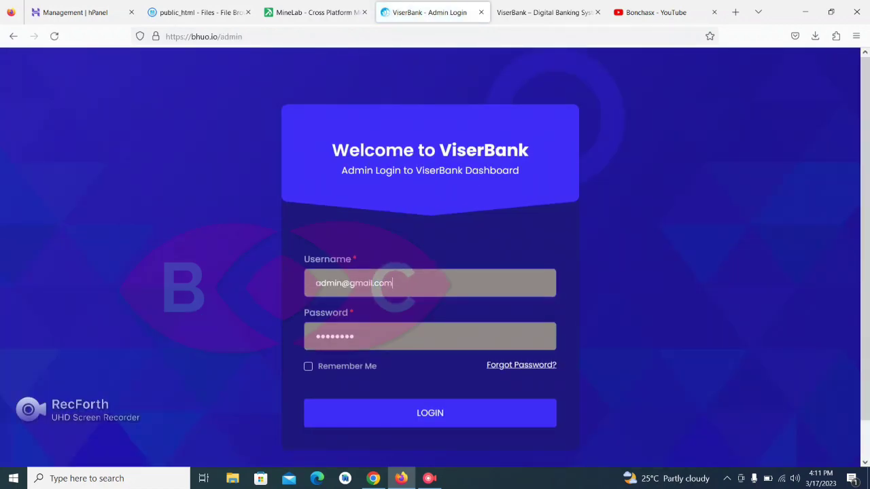
# Log in to ViserBank Admin as 'admin', replacing the autofilled saved password with the account password.
pyautogui.hotkey('shift', 'Left')
pyautogui.hotkey('shift', 'Left')
pyautogui.hotkey('shift', 'Left')
pyautogui.hotkey('shift', 'Left')
pyautogui.hotkey('shift', 'Left')
pyautogui.hotkey('shift', 'Left')
pyautogui.hotkey('shift', 'Left')
pyautogui.hotkey('shift', 'Left')
pyautogui.hotkey('shift', 'Left')
pyautogui.hotkey('shift', 'Left')
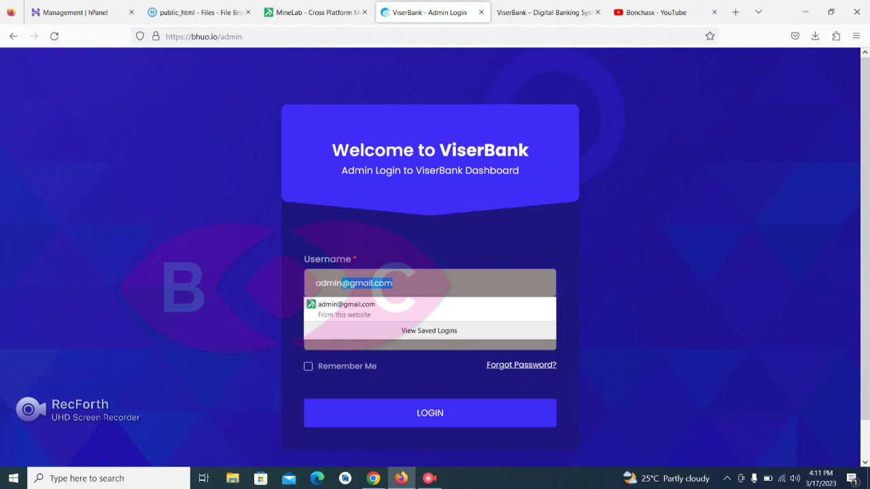
pyautogui.press('BackSpace')
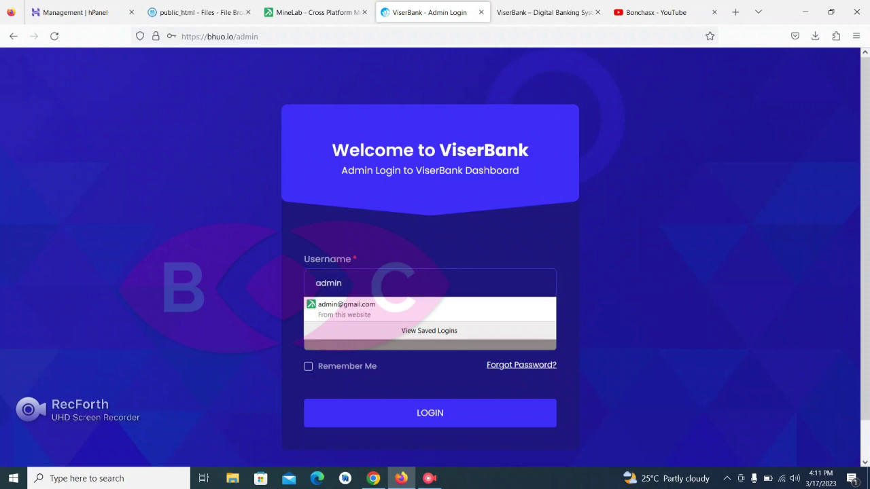
pyautogui.press('Escape')
pyautogui.press('Tab')
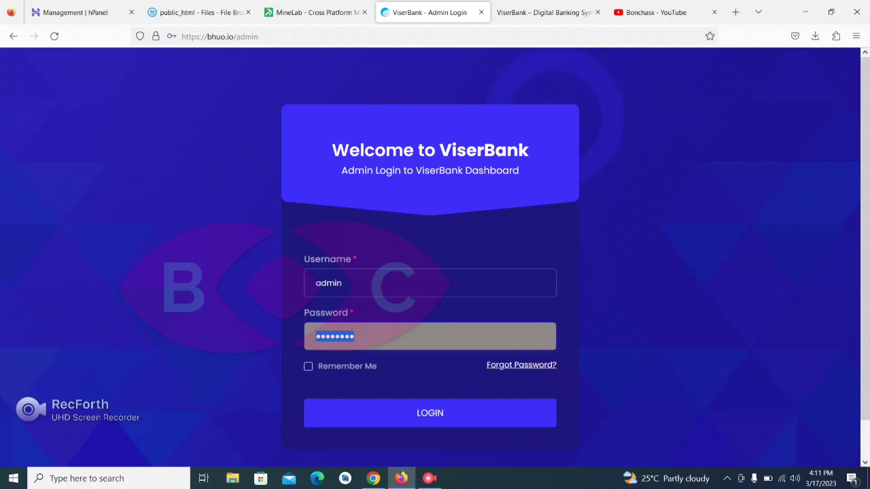
pyautogui.press('BackSpace')
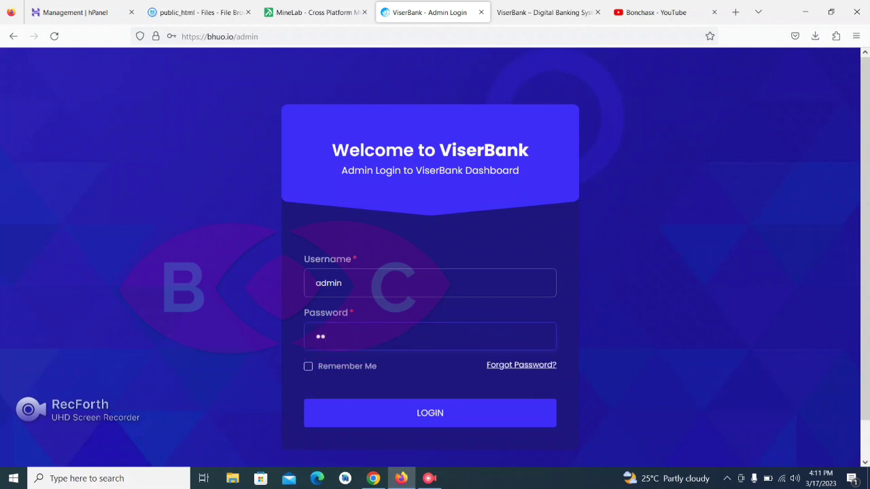
pyautogui.press('Return')
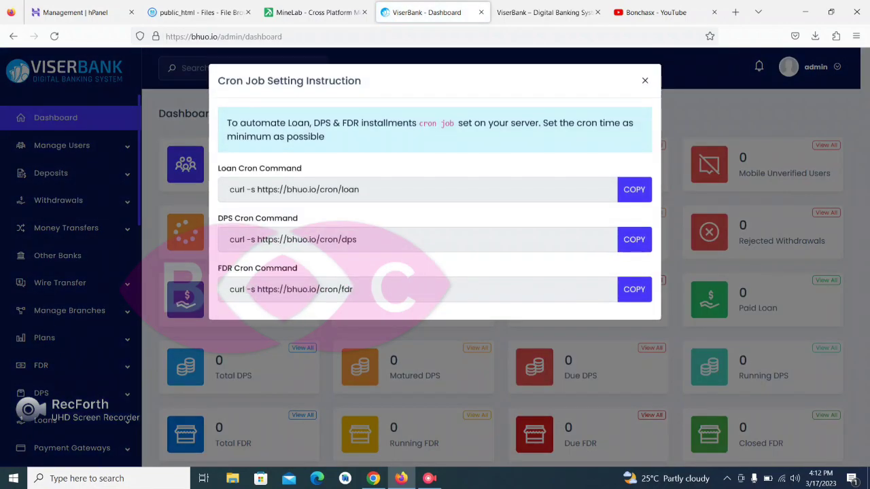
# Close the cron job instructions, scroll through the dashboard statistics, and go to General Setting.
pyautogui.press('Escape')
pyautogui.scroll(-8, 506, 271)
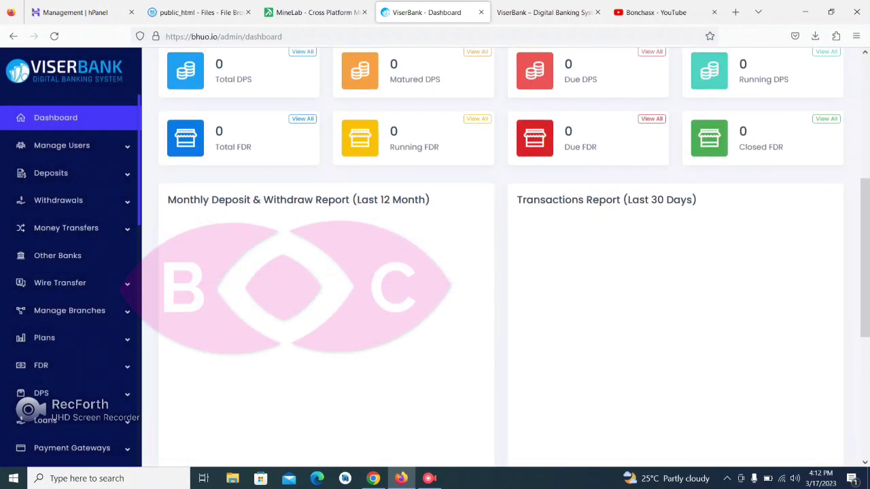
pyautogui.scroll(4, 506, 272)
pyautogui.scroll(4, 506, 272)
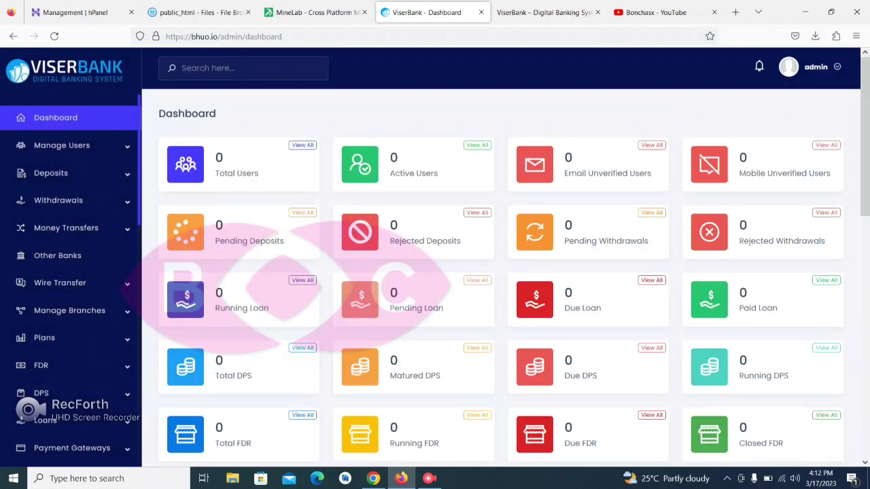
pyautogui.scroll(-4, 506, 272)
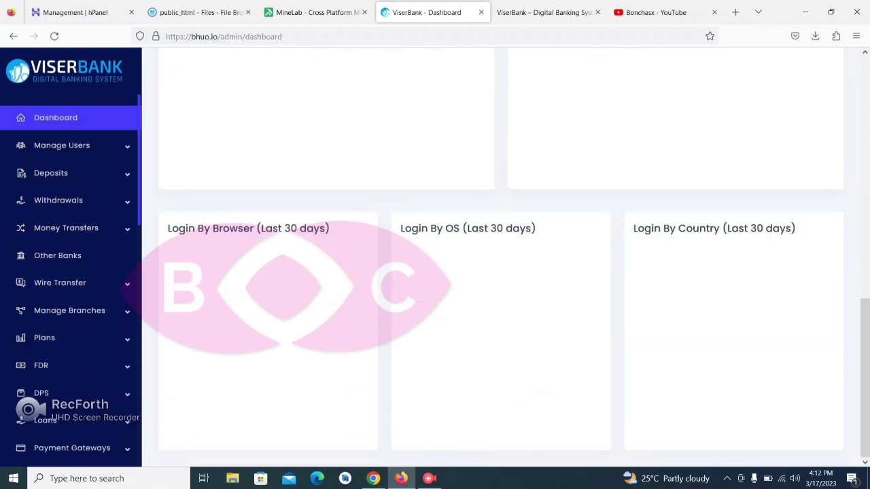
pyautogui.scroll(-5, 71, 272)
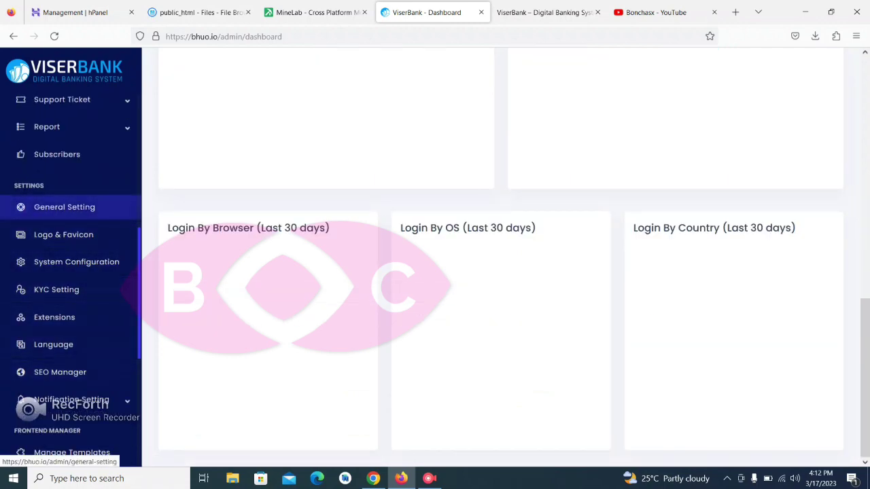
pyautogui.click(64, 206)
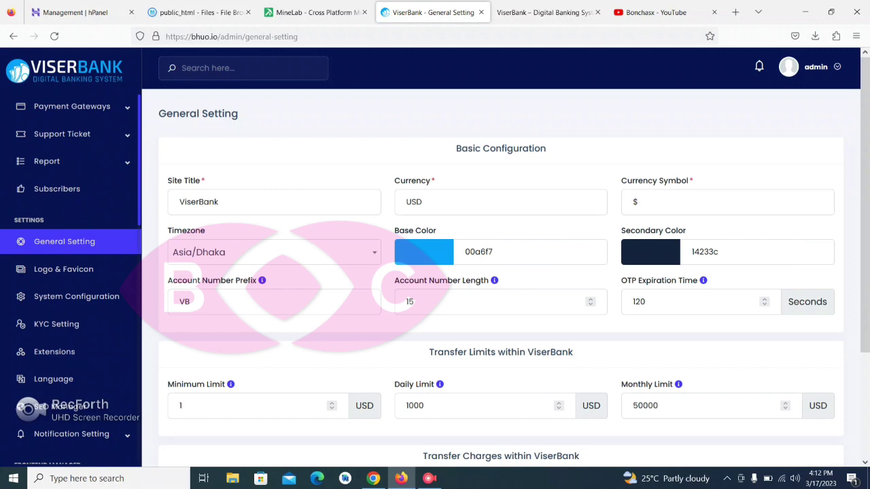
pyautogui.scroll(-3, 501, 272)
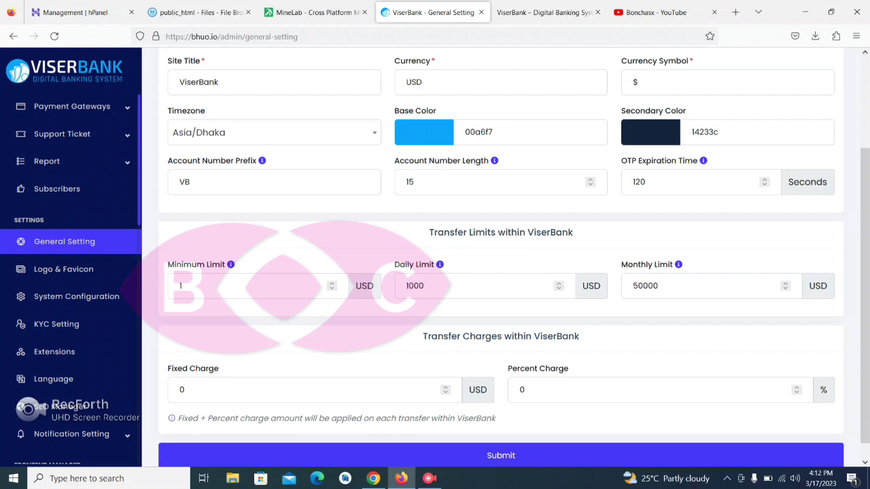
pyautogui.moveTo(262, 161)
pyautogui.scroll(-1, 514, 257)
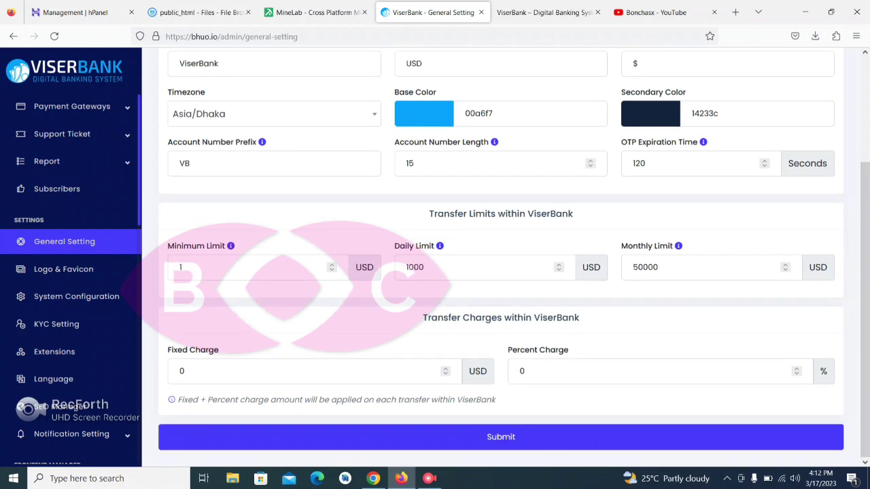
pyautogui.moveTo(429, 213); pyautogui.dragTo(573, 213)
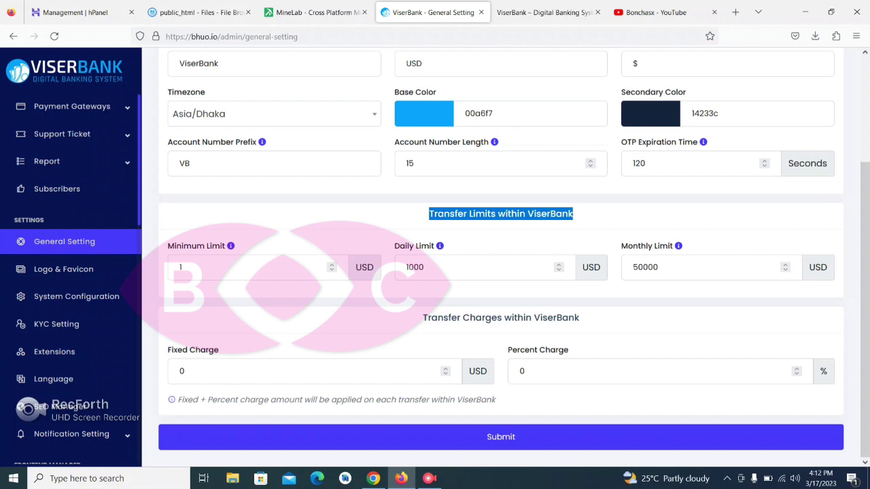
pyautogui.moveTo(423, 317); pyautogui.dragTo(579, 318)
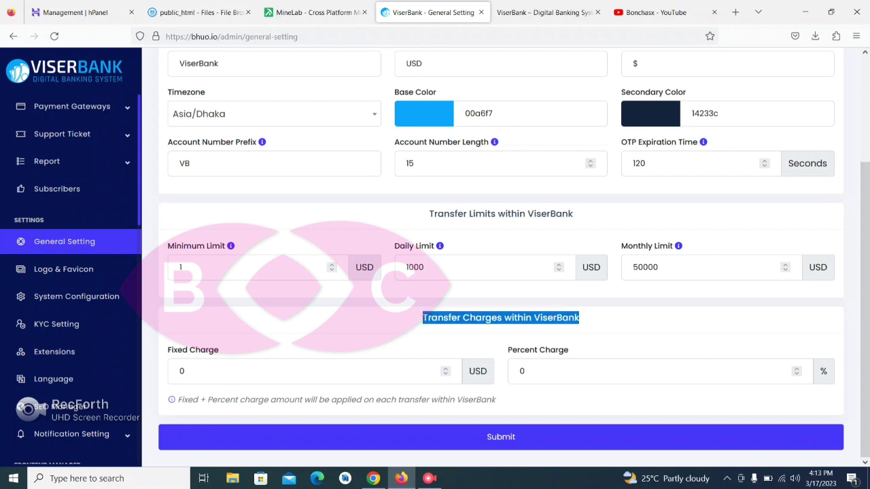
pyautogui.scroll(5, 68, 297)
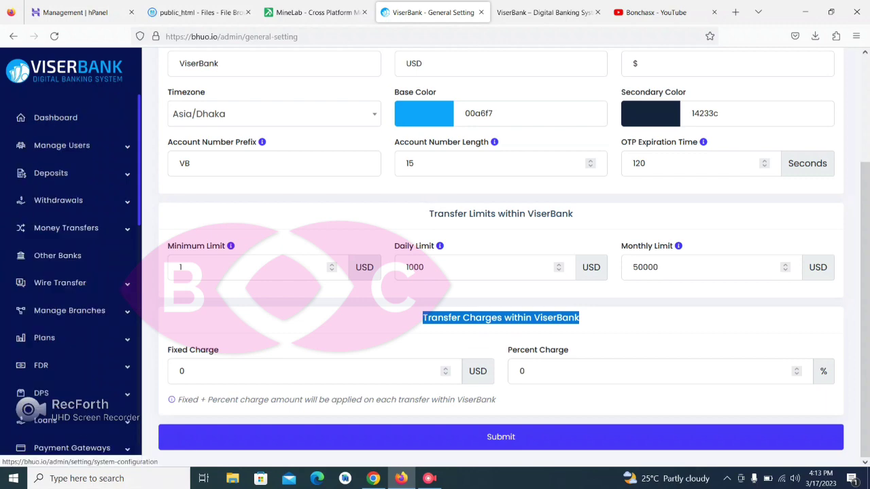
pyautogui.scroll(-2, 68, 215)
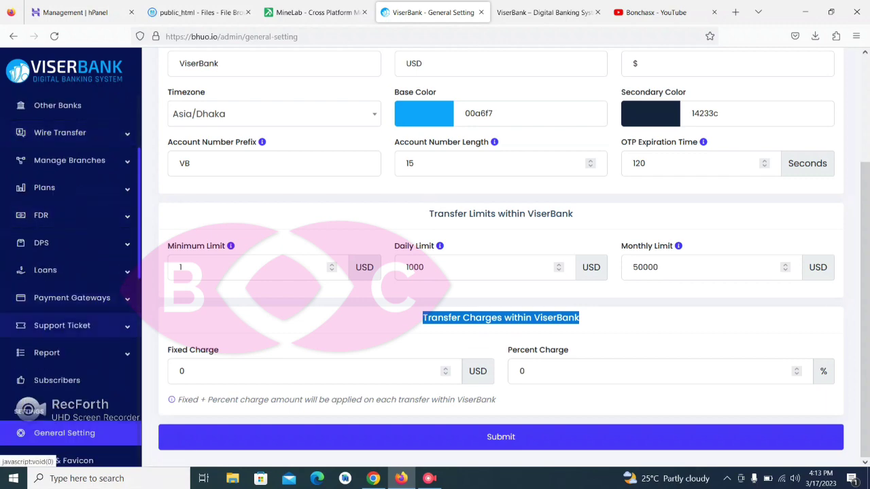
pyautogui.scroll(-4, 68, 353)
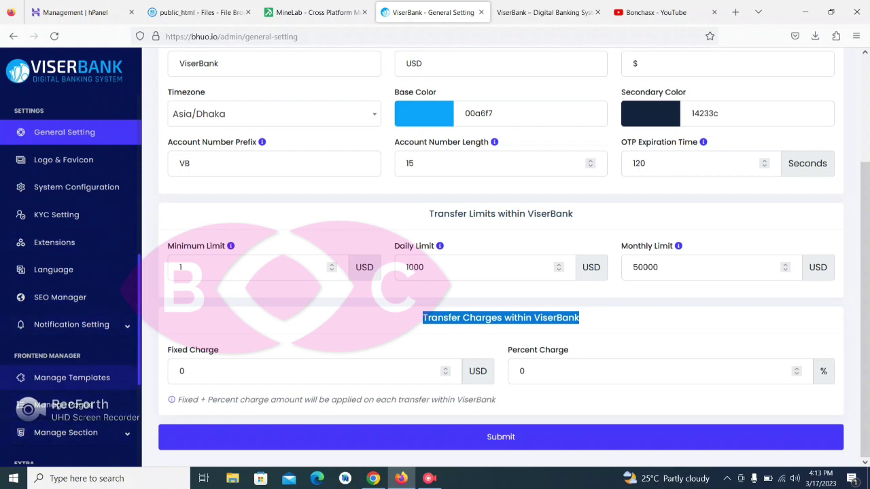
# Go to Manage Templates and expand the Manage Section list of frontend sections.
pyautogui.click(71, 377)
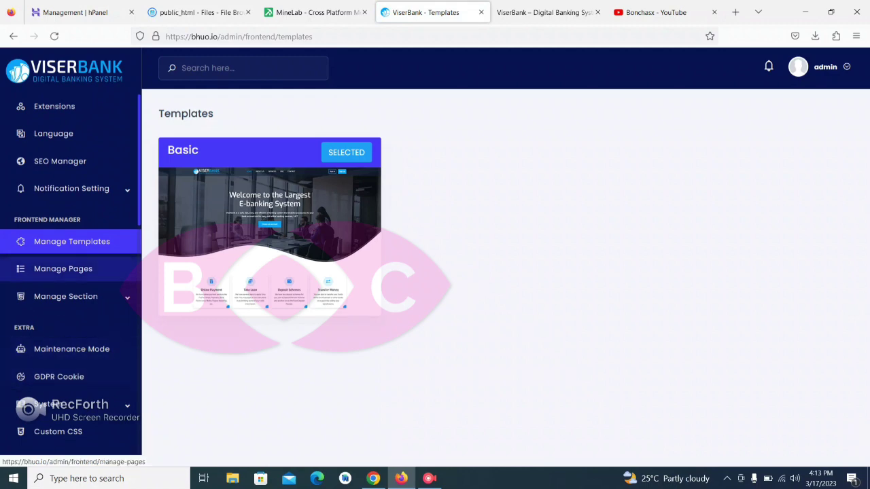
pyautogui.click(66, 297)
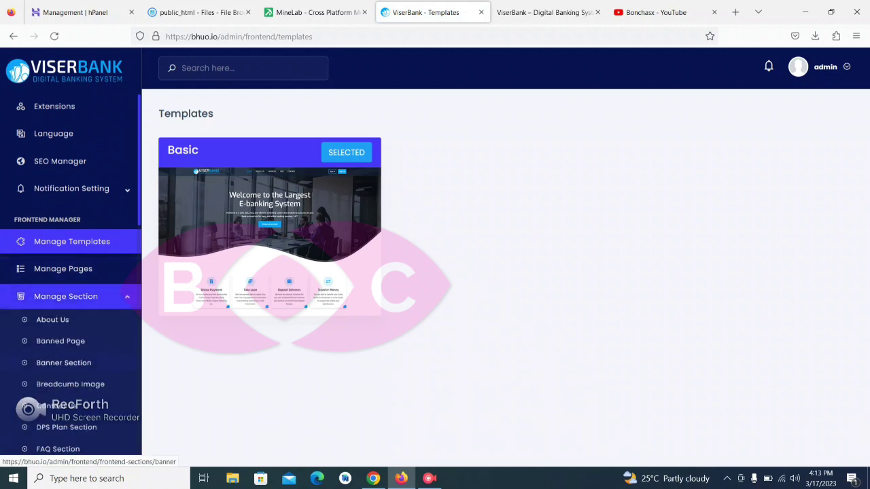
pyautogui.scroll(-5, 67, 312)
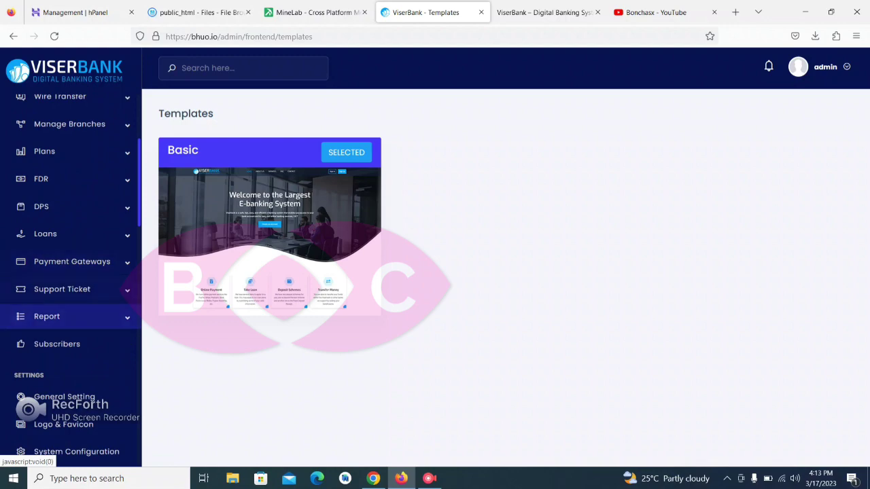
pyautogui.scroll(5, 68, 344)
pyautogui.scroll(-3, 52, 348)
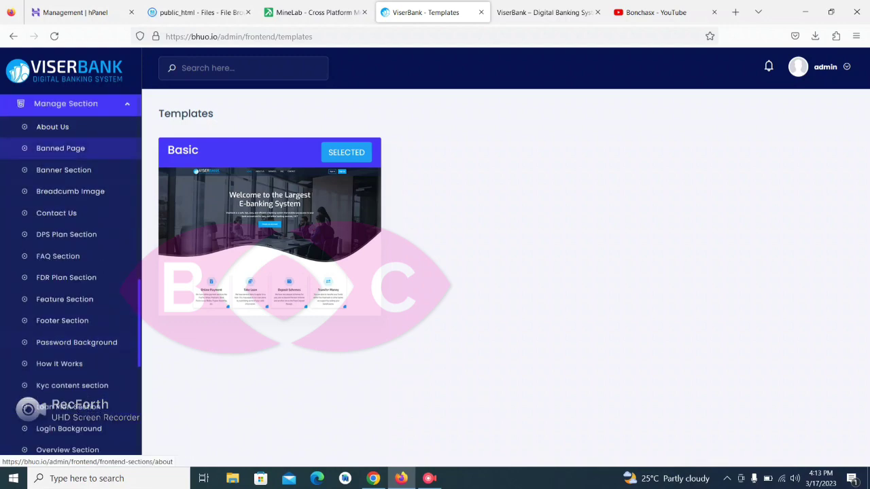
# View the About Us section editor, then move on to the Banned Page editor.
pyautogui.click(55, 127)
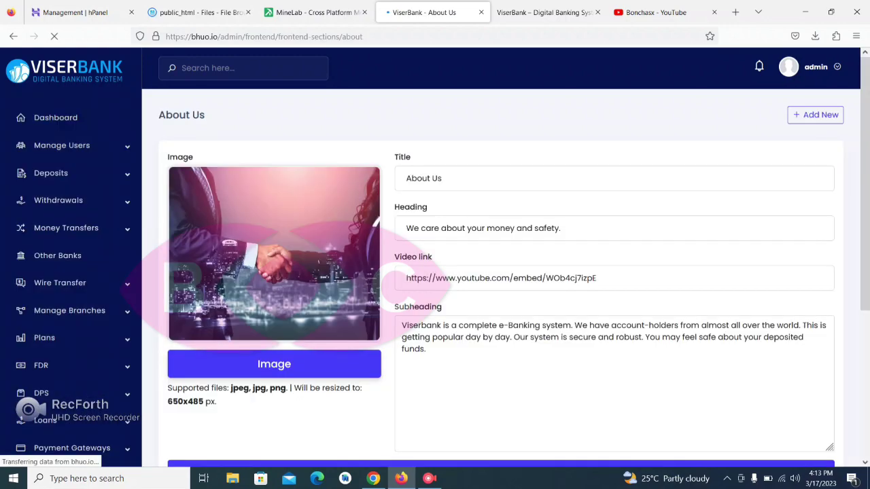
pyautogui.scroll(5, 500, 258)
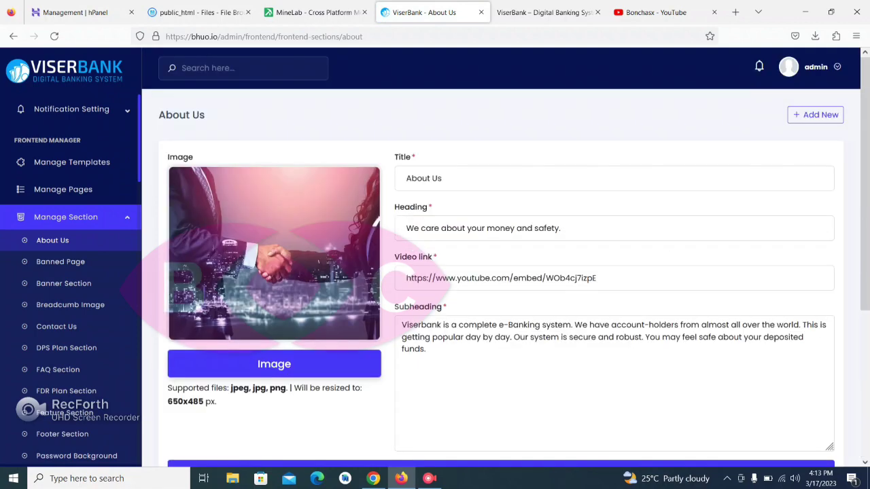
pyautogui.scroll(-3, 501, 259)
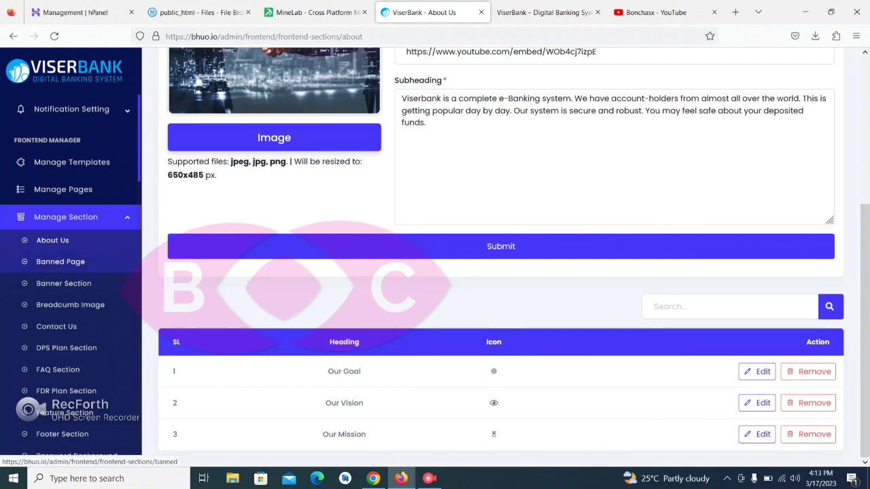
pyautogui.click(61, 262)
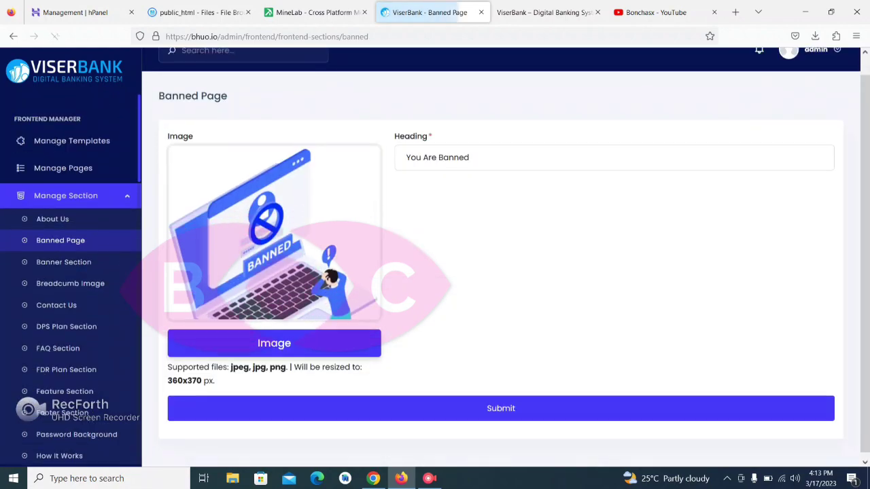
# Browse the Banner Section, Breadcumb Image and KYC content section editors.
pyautogui.click(63, 262)
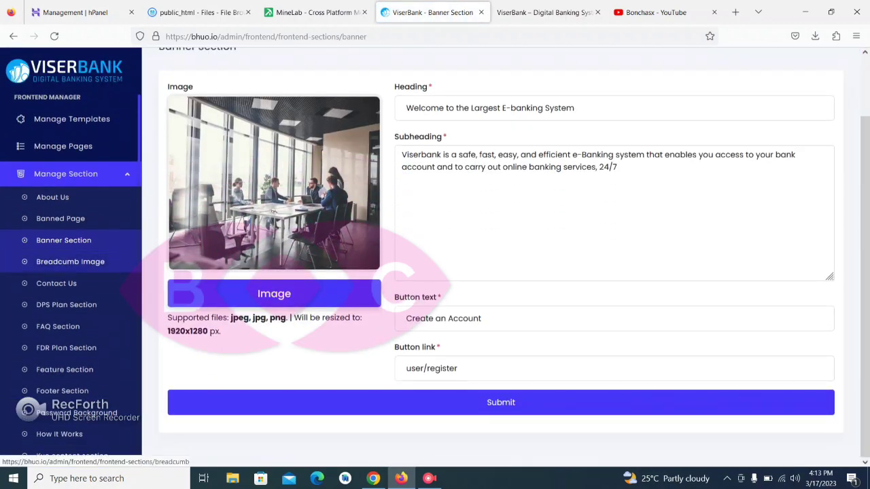
pyautogui.click(70, 262)
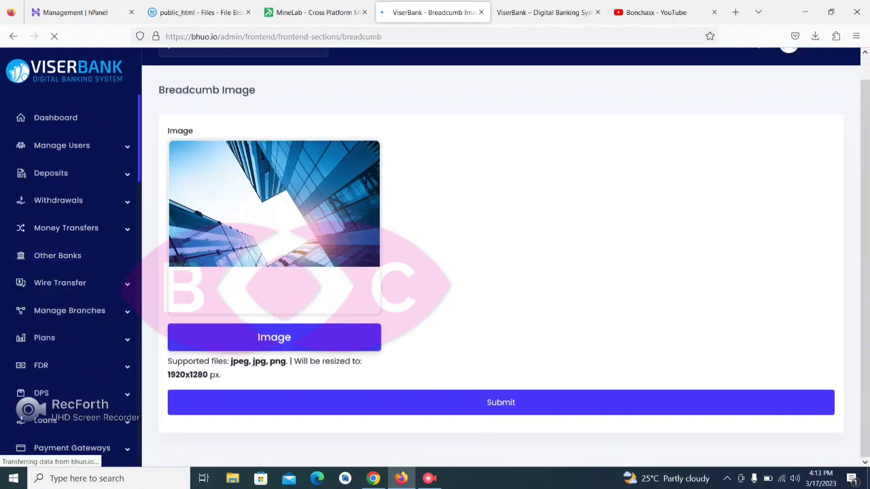
pyautogui.scroll(-10, 71, 299)
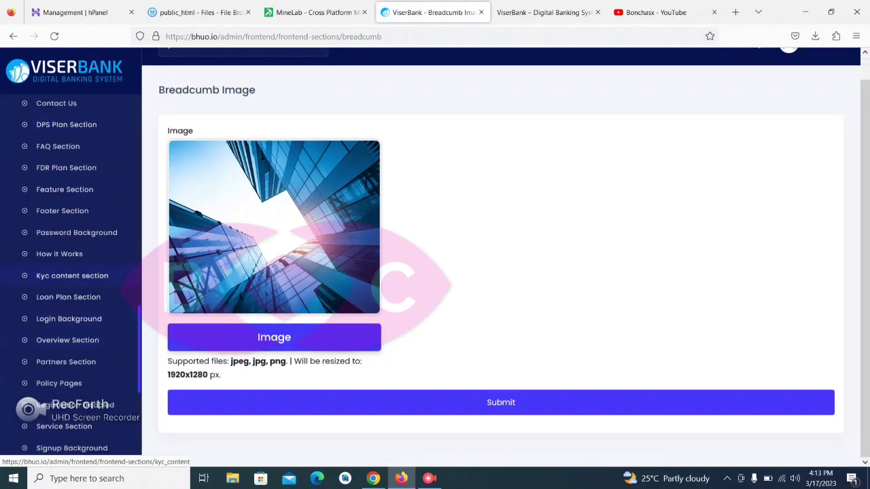
pyautogui.click(72, 275)
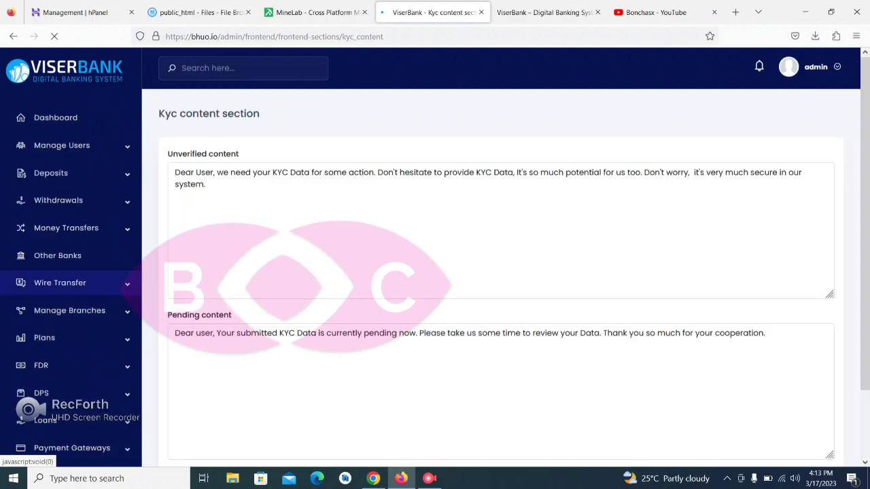
pyautogui.scroll(-2, 500, 272)
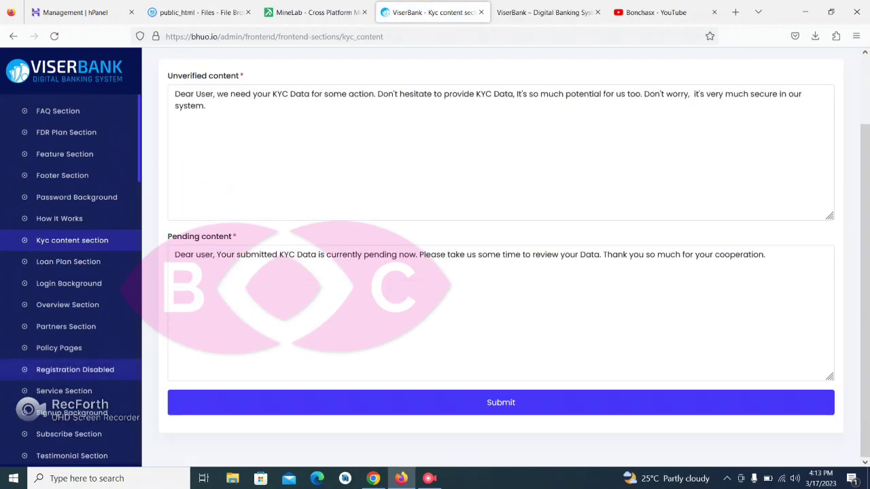
# View the Signup Background editor, then expand and collapse the Plans menu.
pyautogui.scroll(5, 68, 367)
pyautogui.scroll(-5, 68, 360)
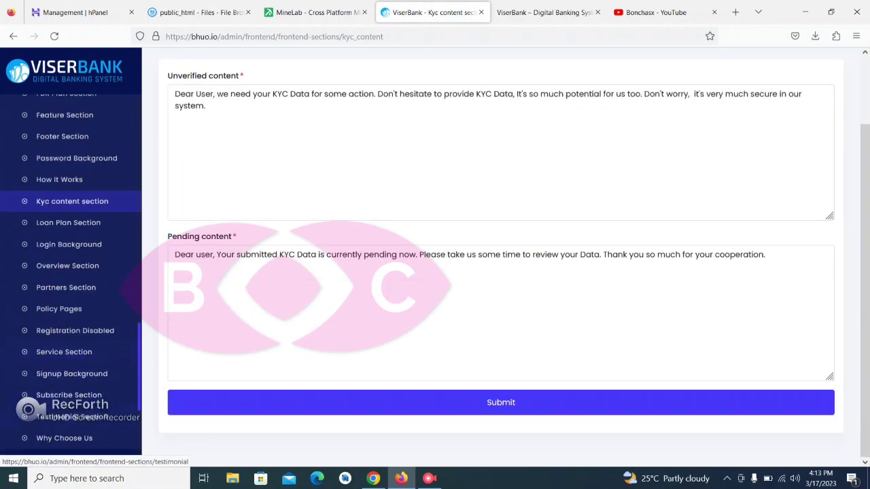
pyautogui.click(71, 373)
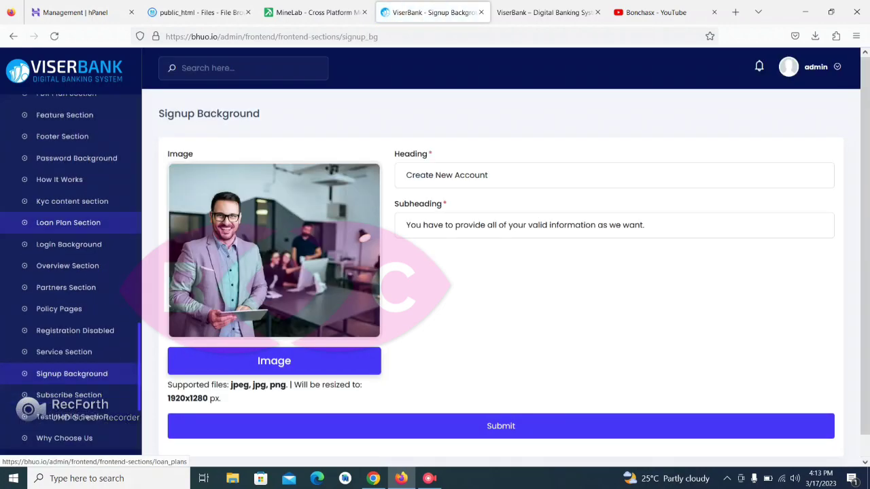
pyautogui.scroll(10, 68, 305)
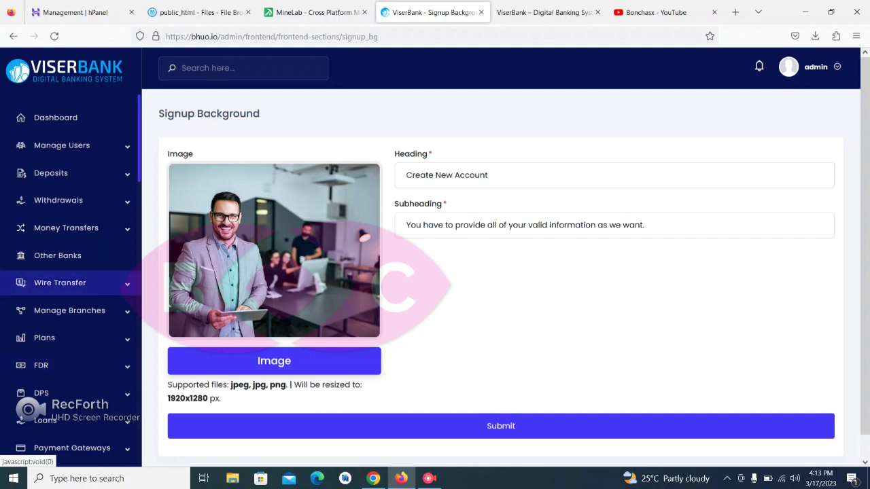
pyautogui.click(61, 338)
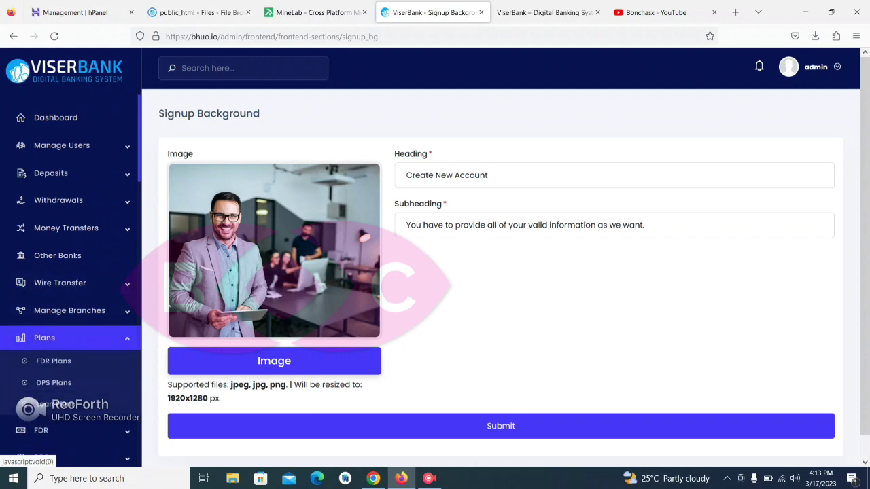
pyautogui.click(61, 338)
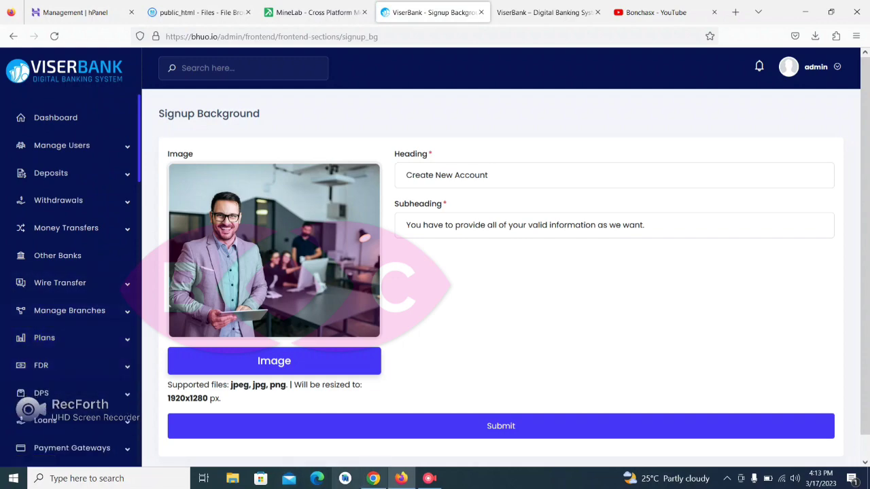